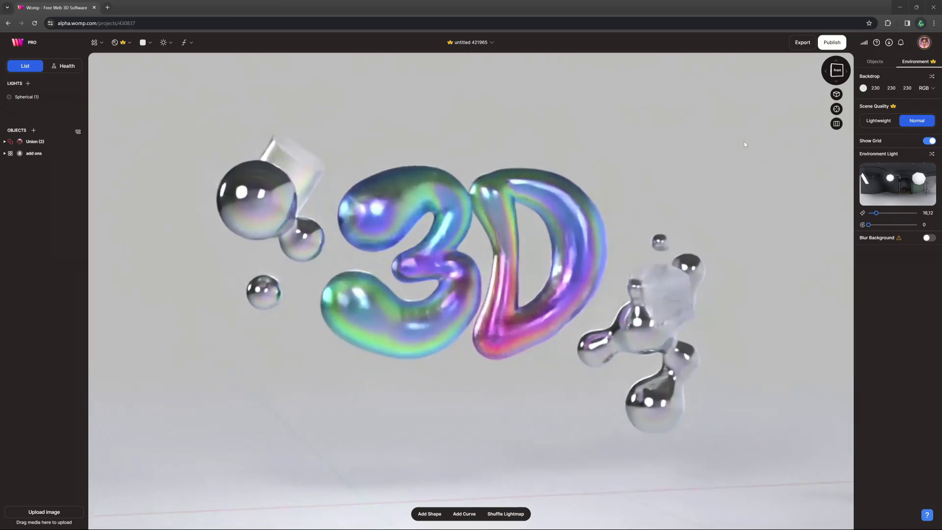
left_click_drag(744, 145, 679, 162)
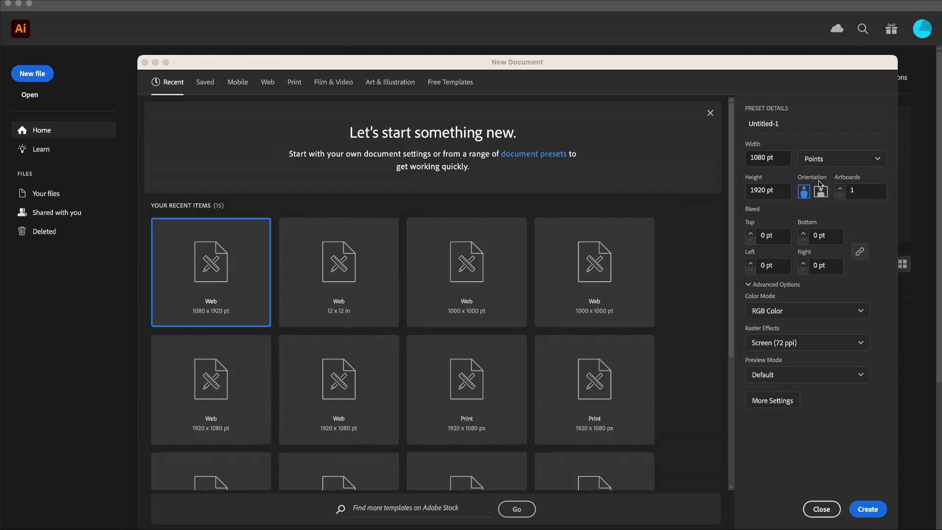
Create a new Illustrator document measured in inches with a width of 12 in.
left_click(814, 158)
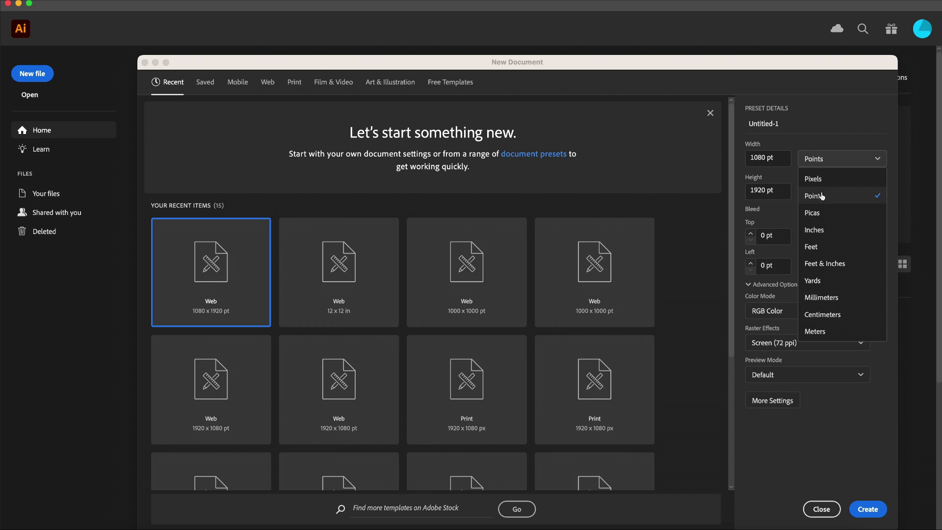
left_click(812, 231)
type("12")
key("Tab")
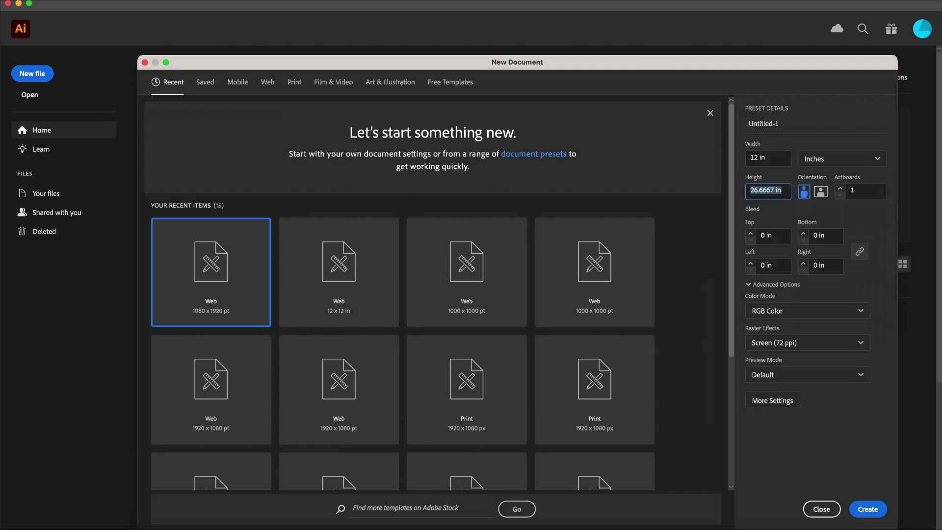
left_click(867, 508)
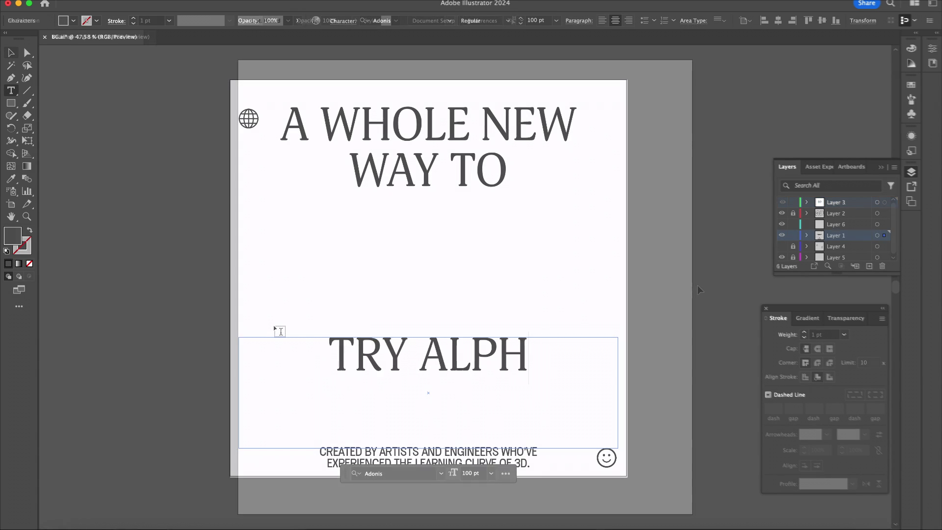
Complete the lower headline so it reads "TRY ALPHA @ WOMP.COM".
type("A @ WOMP.COM")
Set the "WOMP.COM" text in BBBouquet Regular at 155 pt.
key("shift+Home")
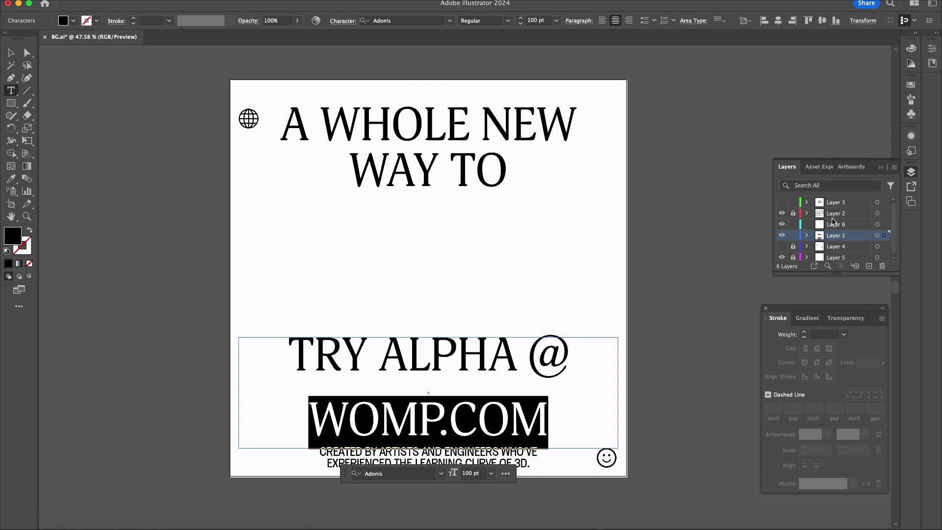
key("super+t")
left_click(814, 219)
type("BBB")
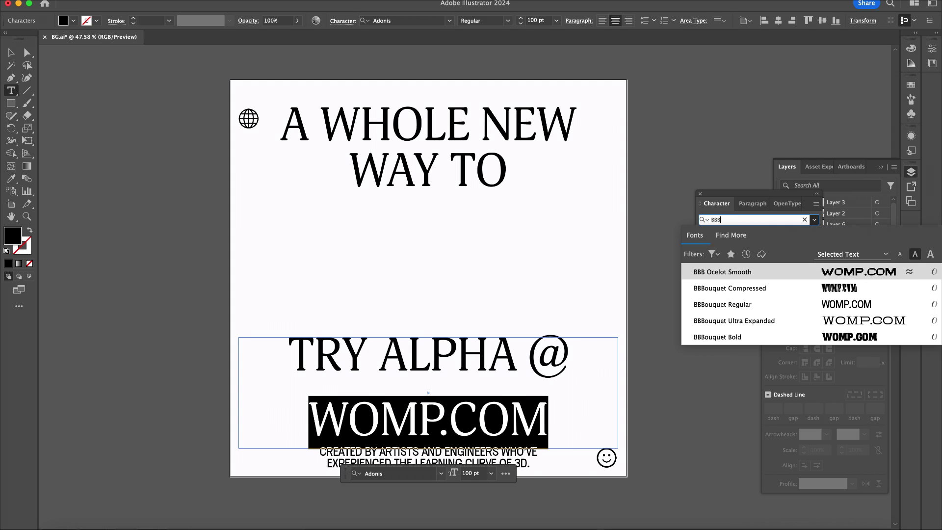
left_click(702, 304)
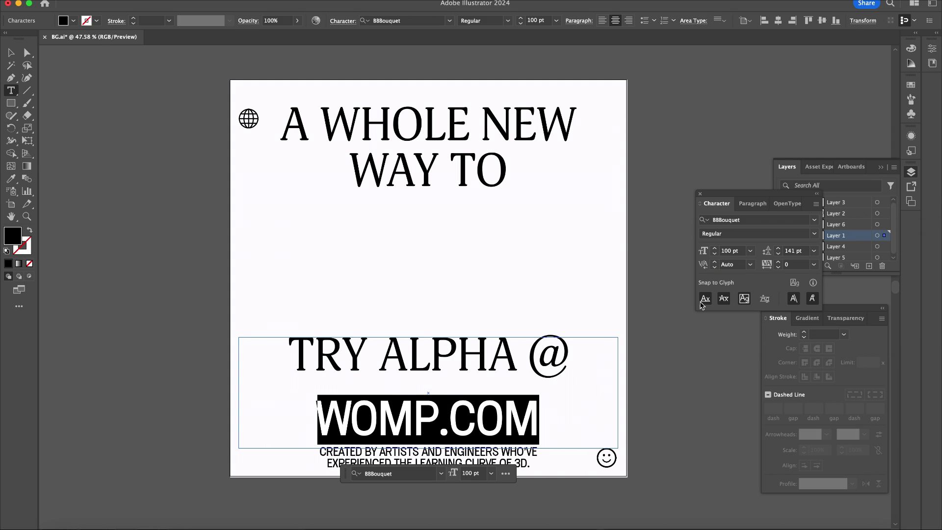
left_click(716, 249)
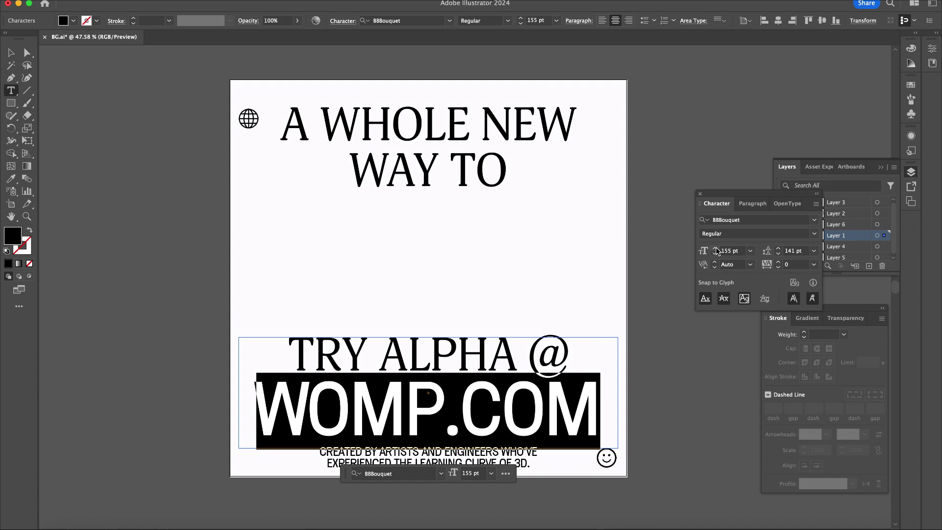
Add a small 25 pt "DOWNLOAD FREE" line centered above the top headline and place a copy toward the left edge.
left_click(428, 95)
type("DOWNLOAD FREE")
key("Escape")
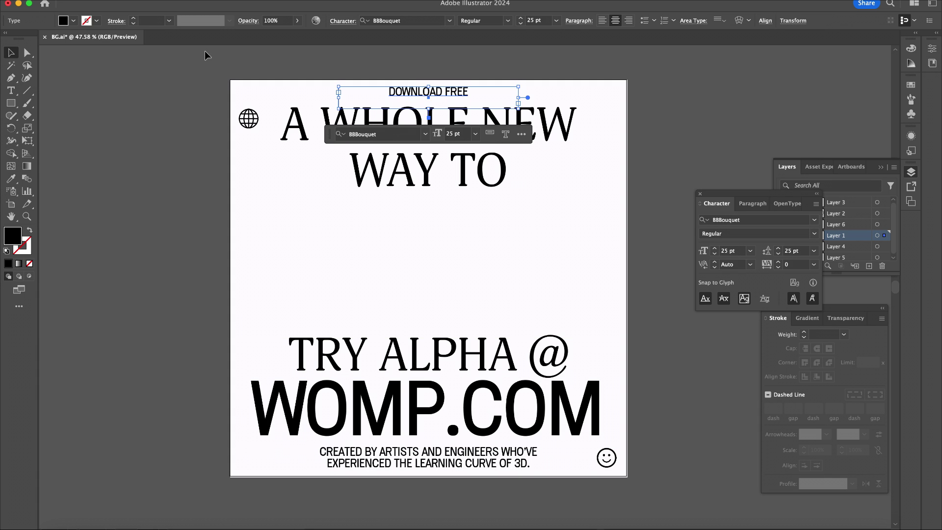
left_click_drag(451, 93, 359, 93, "alt")
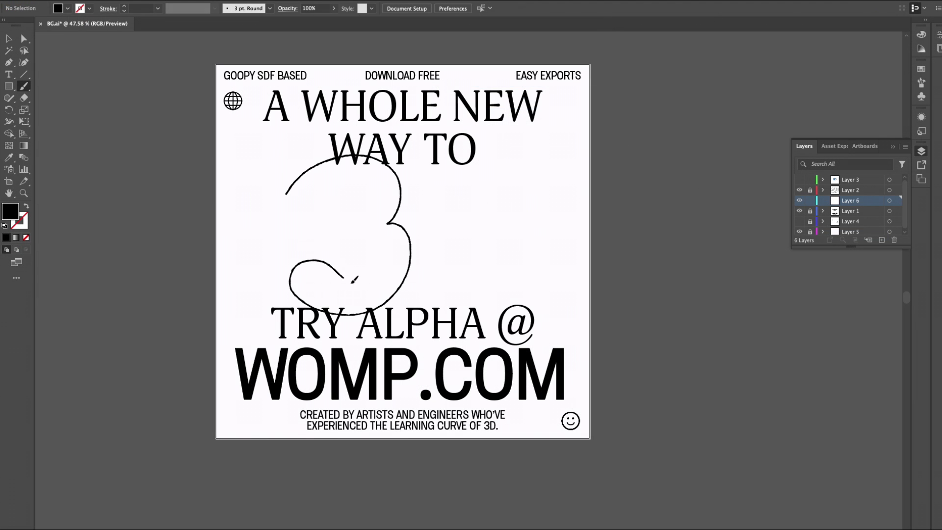
Paint freehand bubble outlines of a "3" and a "D" between the upper and lower headlines on Layer 6.
left_click_drag(310, 237, 287, 192)
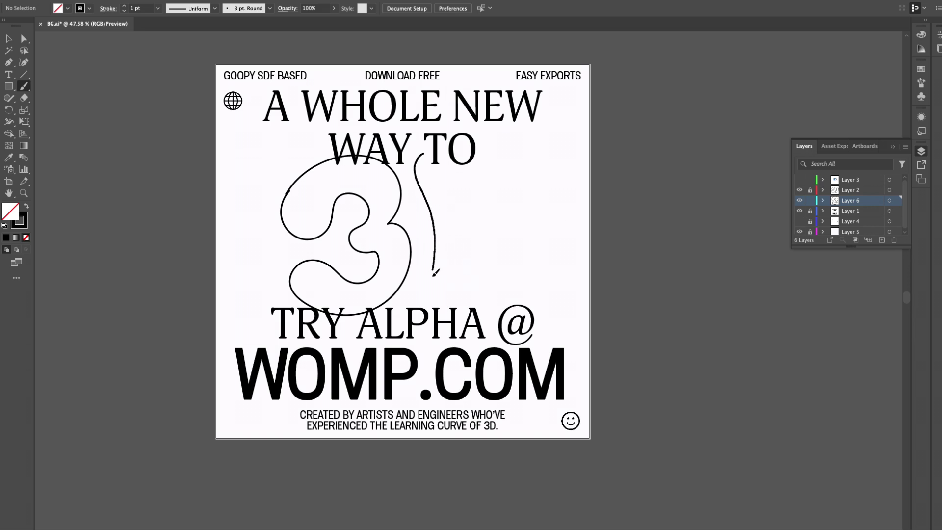
left_click_drag(500, 164, 425, 153)
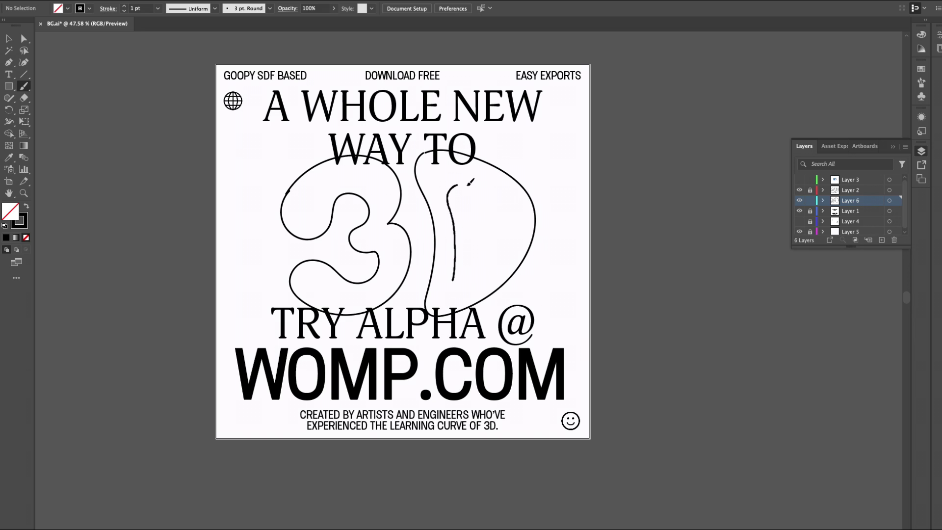
Export the artboard as a PNG named WOMP_Reference.
left_click(73, 0)
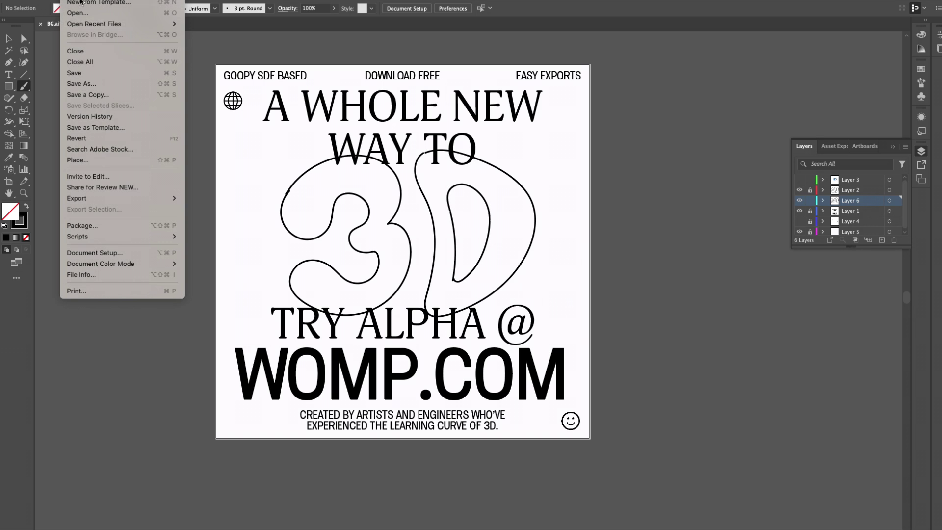
mouse_move(132, 197)
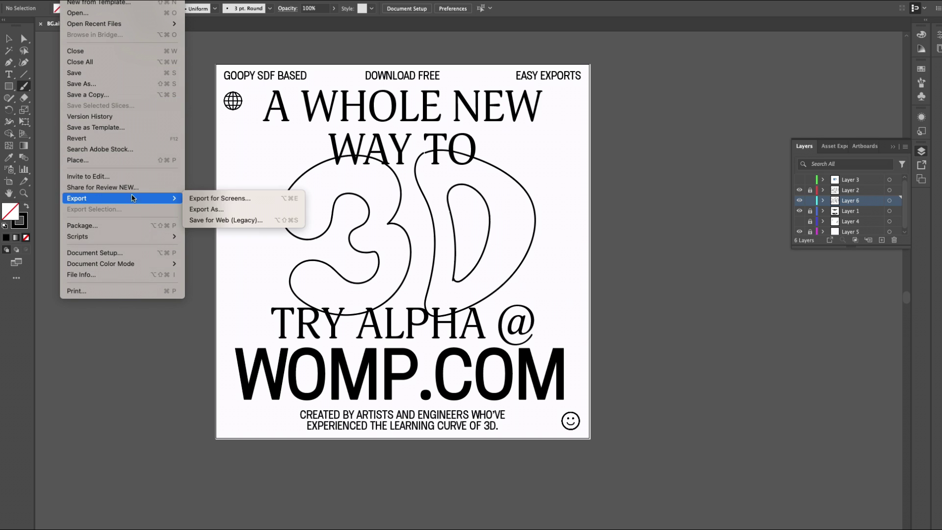
left_click(195, 209)
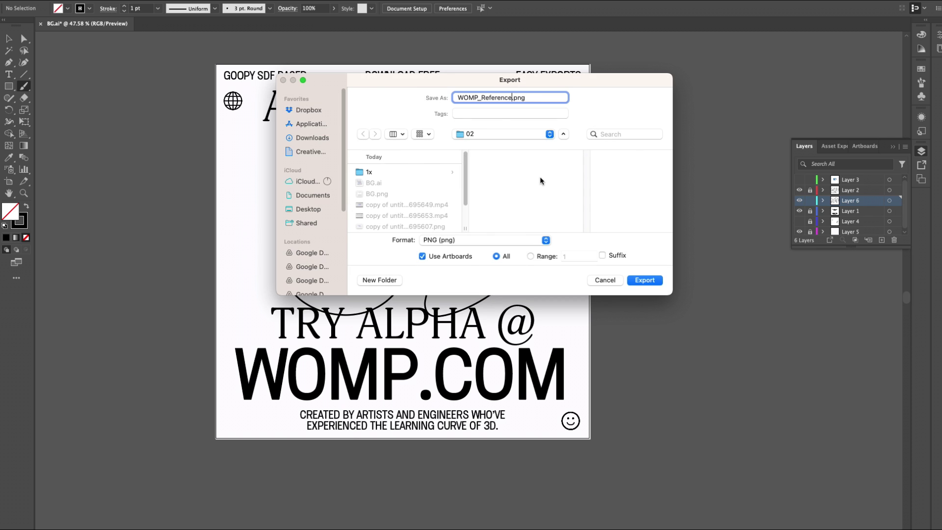
left_click(643, 281)
left_click(517, 346)
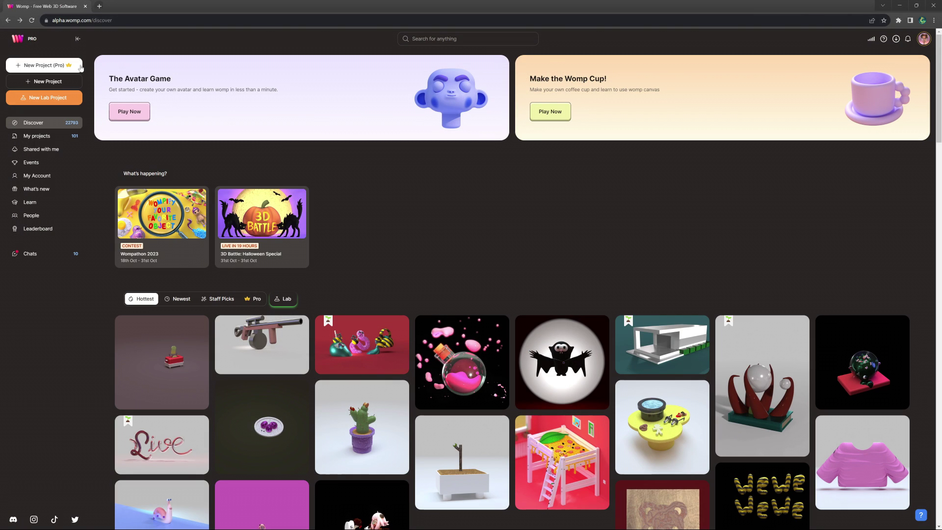
Switch to Womp, start a new Pro project and delete the default Union object.
left_click(63, 66)
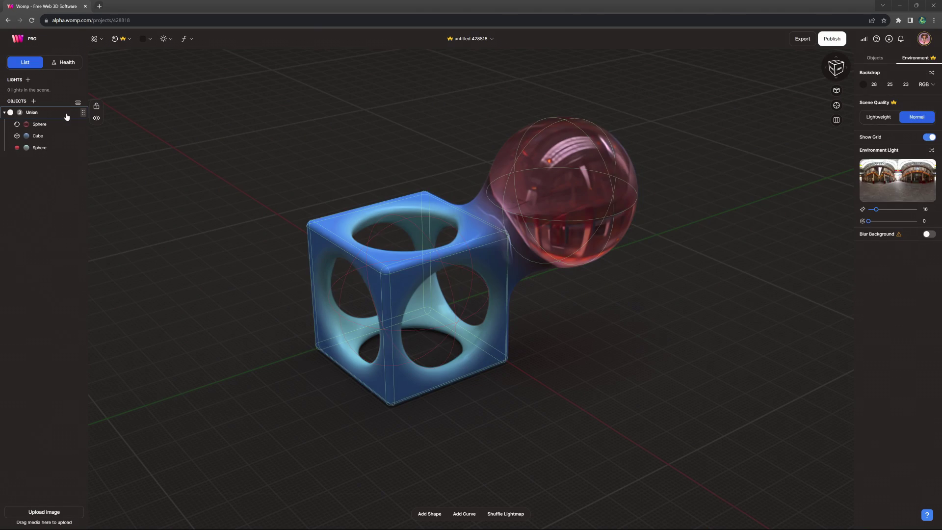
left_click(67, 115)
key("Delete")
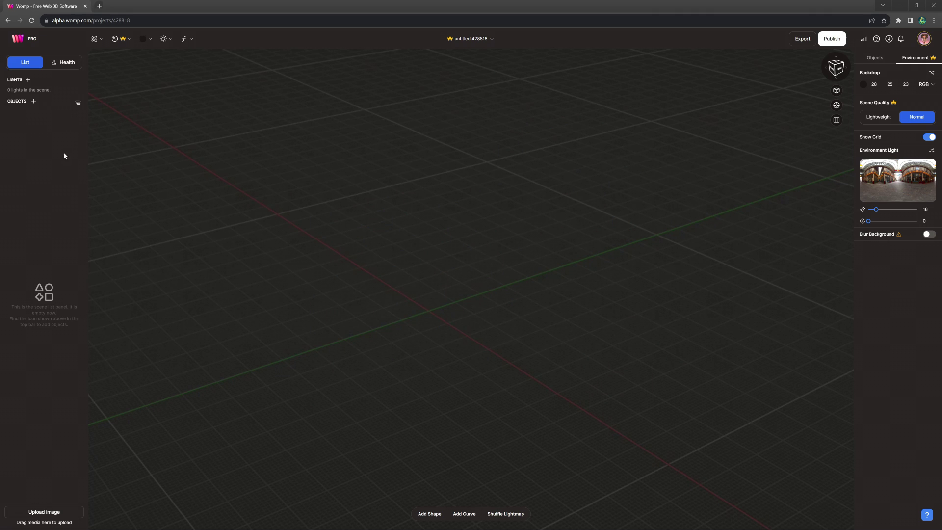
Upload the BG_Ref PNG from the Downloads folder as a reference image.
left_click(47, 513)
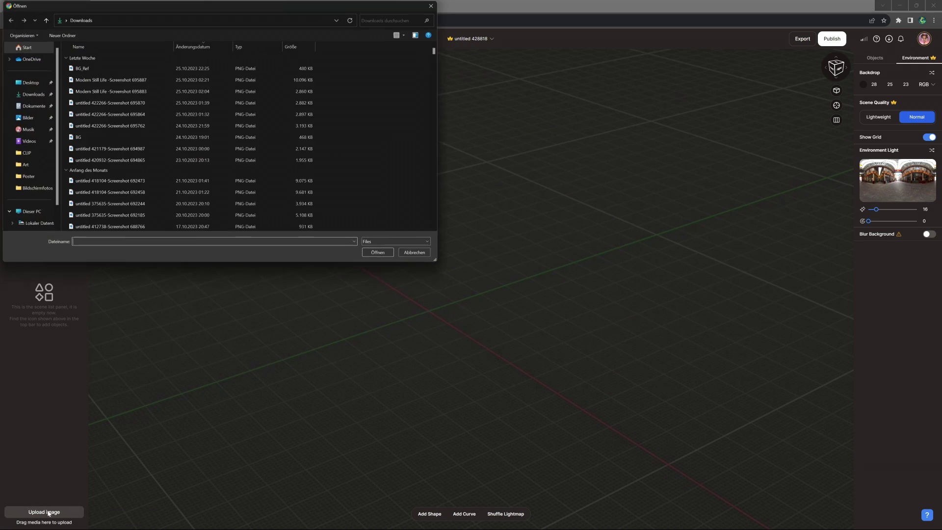
left_click(78, 69)
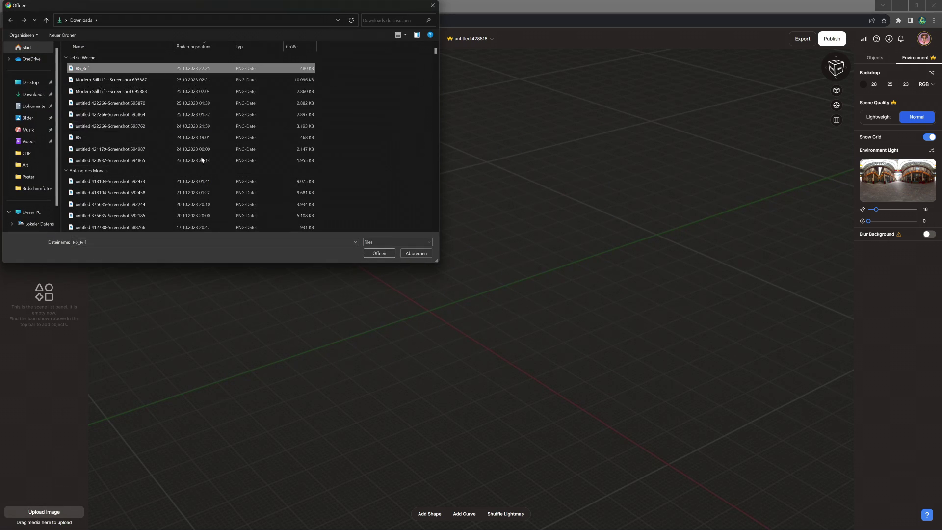
left_click(377, 253)
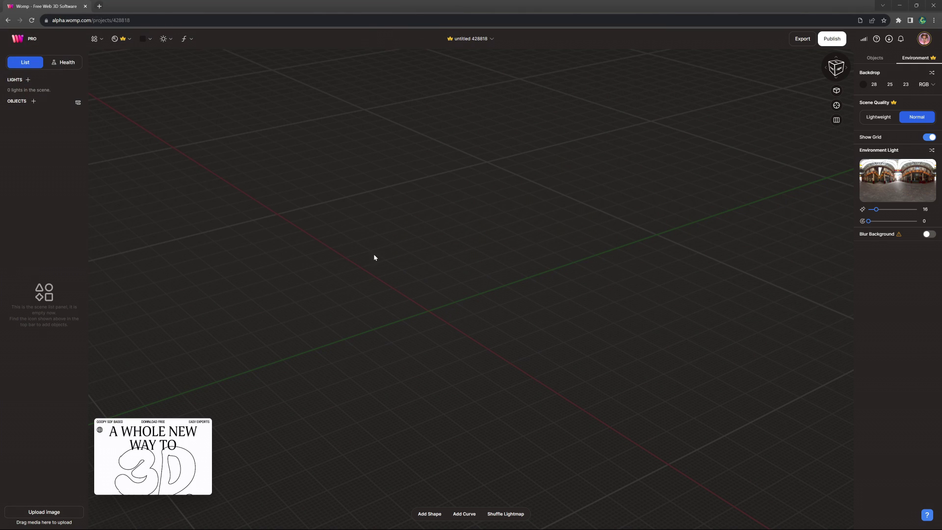
Enlarge the reference image over the whole viewport with the 3D lettering framed, and lock it at opacity 9.
left_click_drag(213, 447, 846, 436)
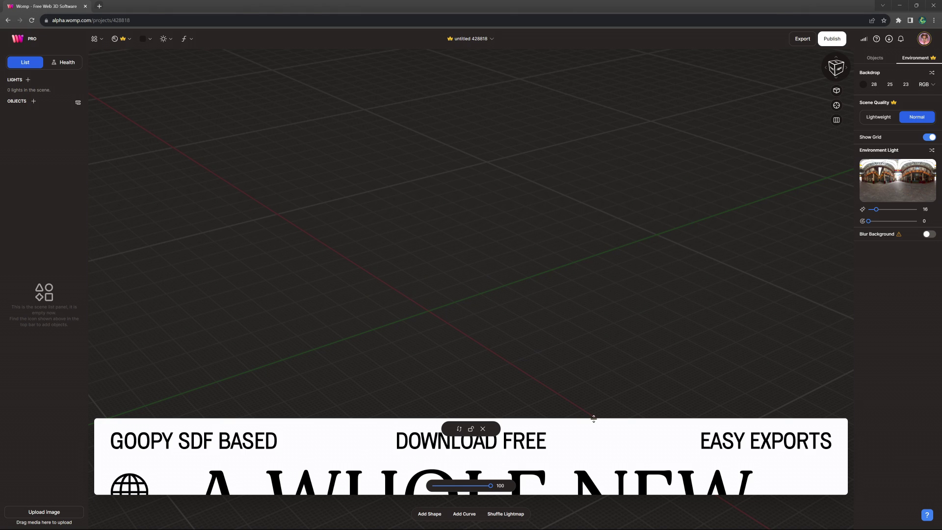
left_click_drag(593, 419, 594, 50)
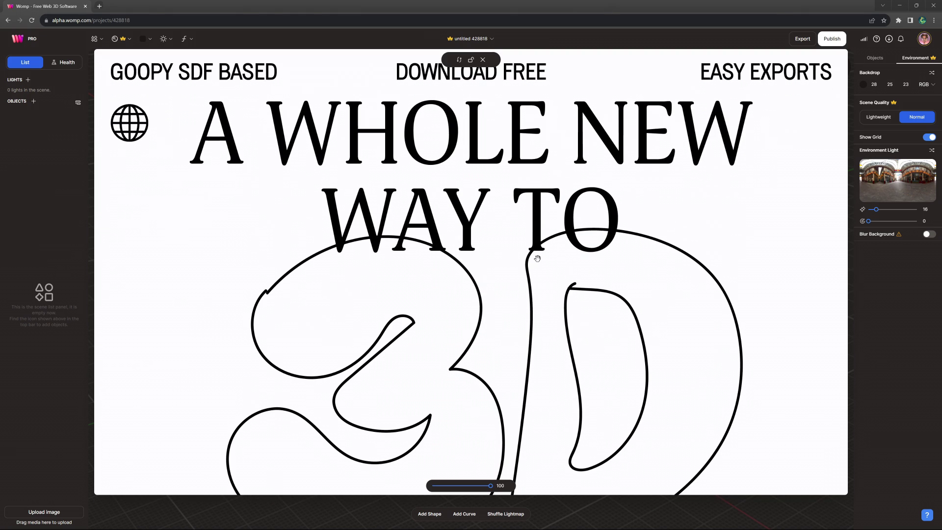
scroll(537, 259, "down", 5)
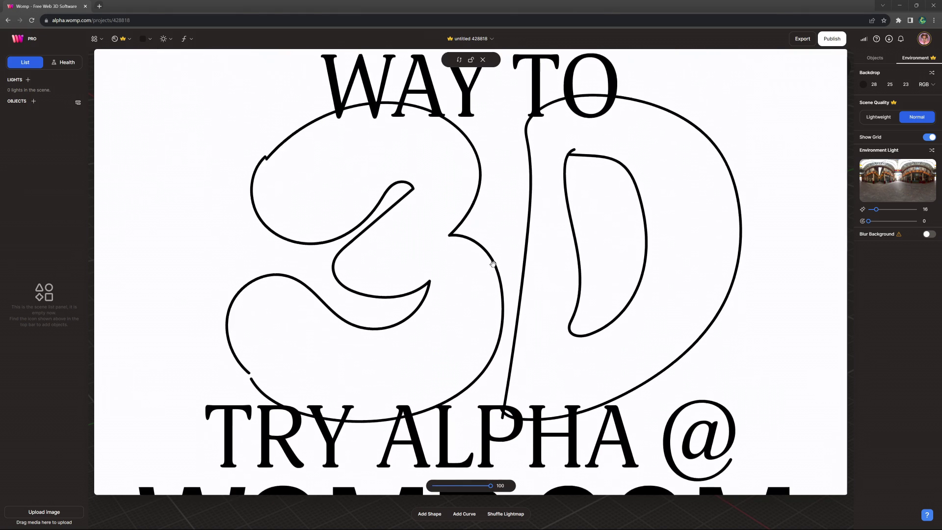
left_click_drag(490, 486, 441, 490)
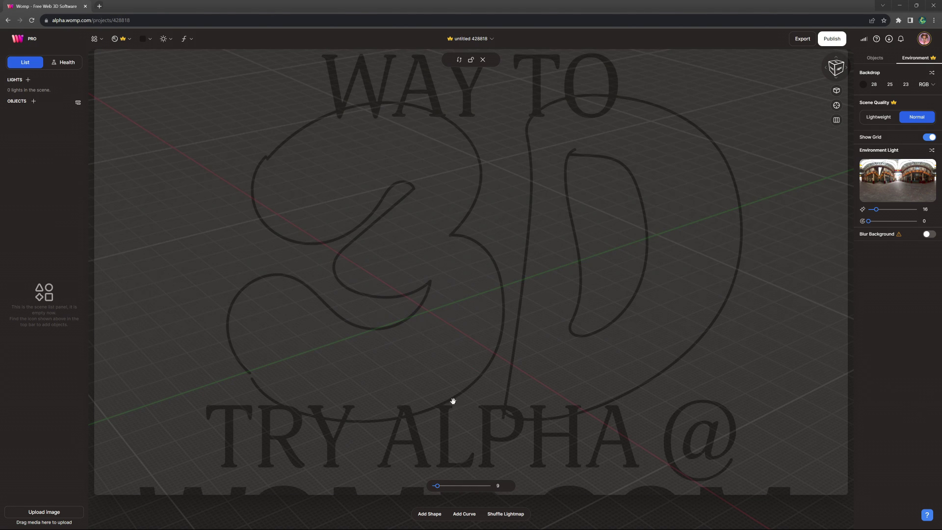
left_click(472, 63)
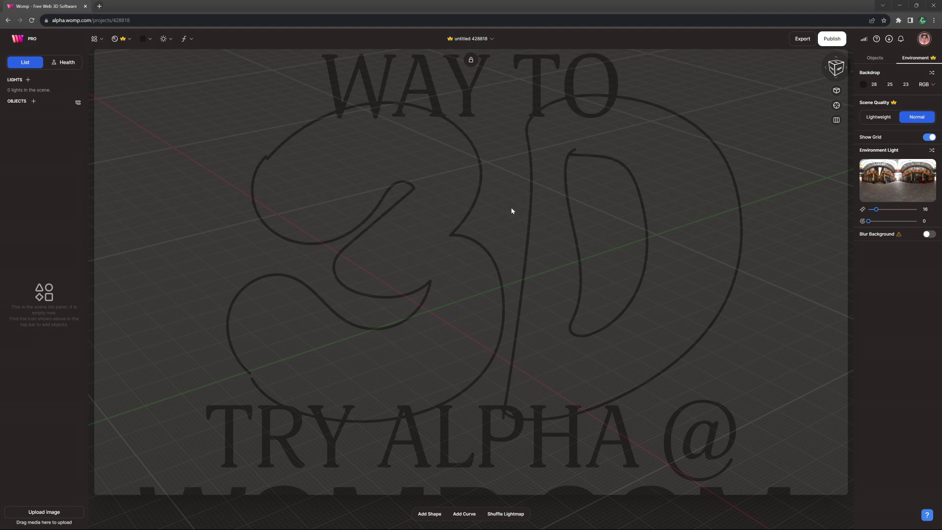
Add a curve to the scene and delete its Point 2.
left_click_drag(510, 207, 502, 116)
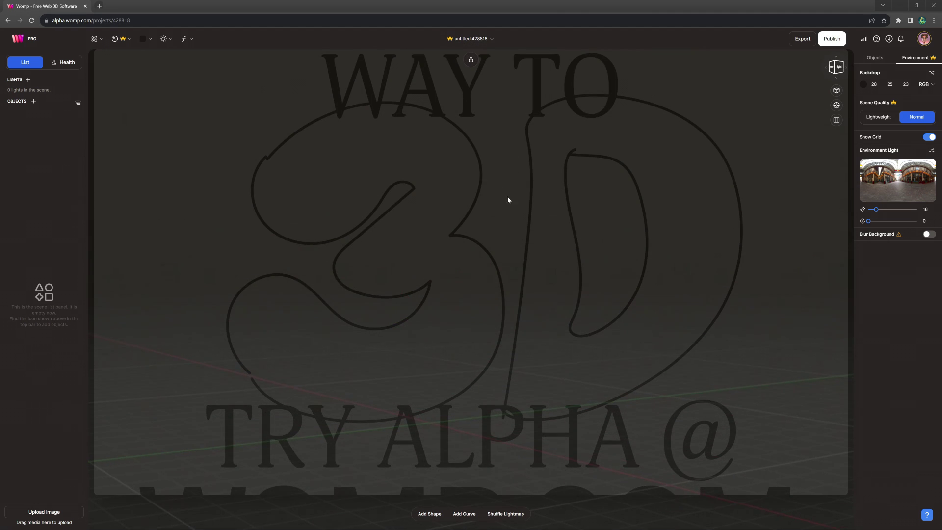
left_click(95, 43)
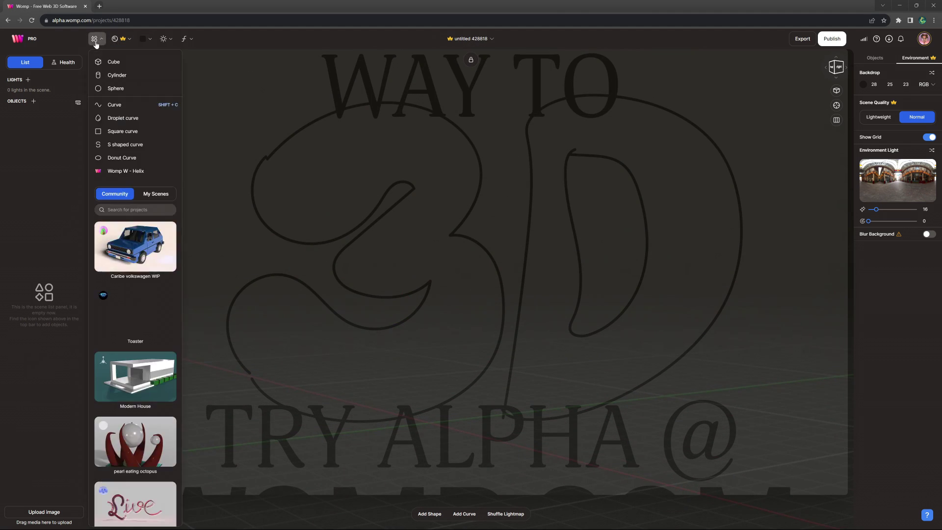
left_click(124, 106)
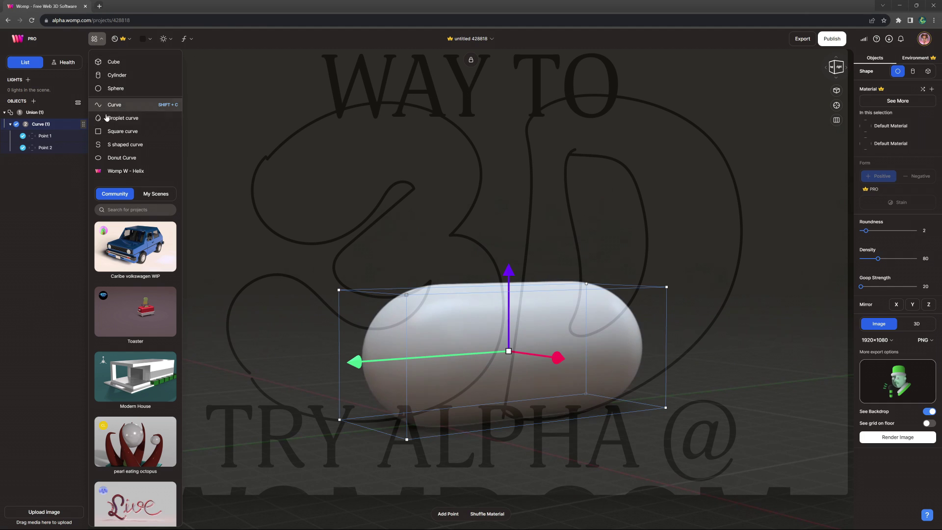
left_click(49, 147)
key("Delete")
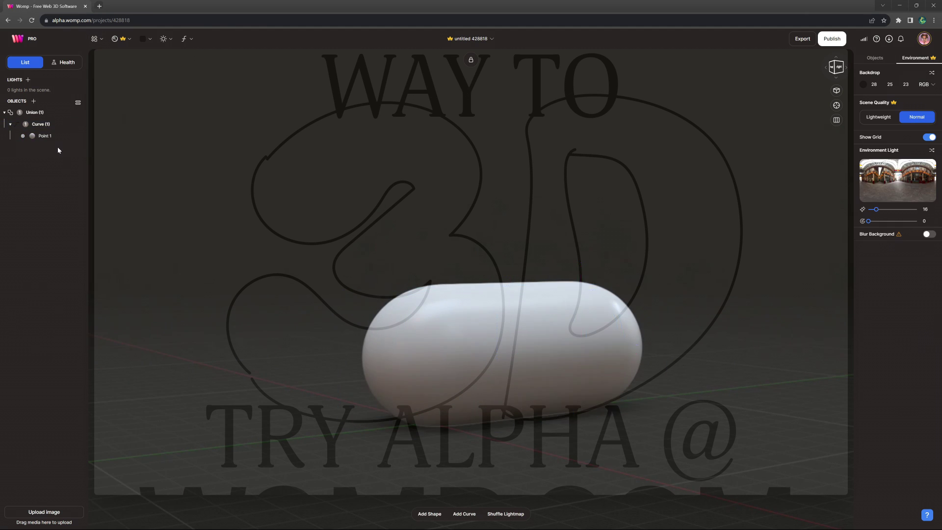
Set the curve's density to 210 and goop strength to 7, and position it over the upper-left end of the traced 3.
left_click(54, 125)
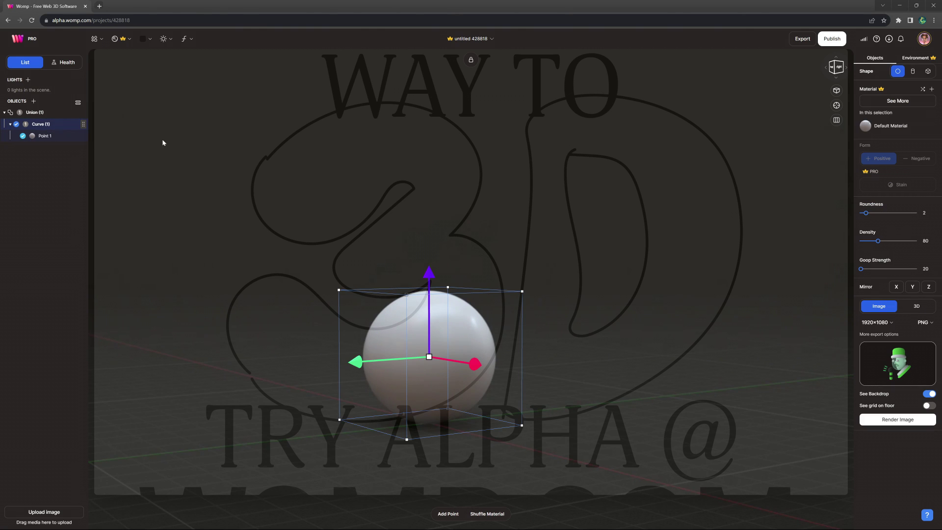
left_click_drag(885, 243, 900, 245)
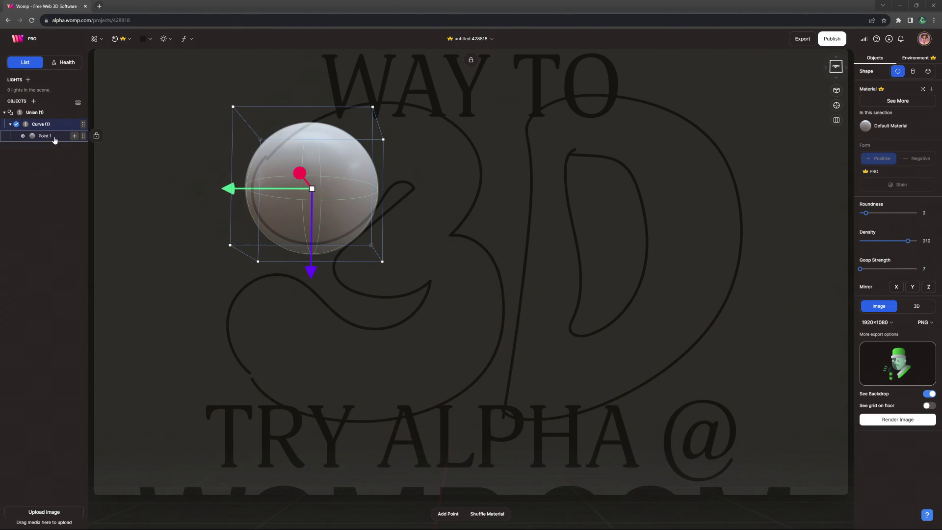
Duplicate the curve's Point 1 several times and position the copies along the upper-left stroke of the traced 3.
left_click(54, 137)
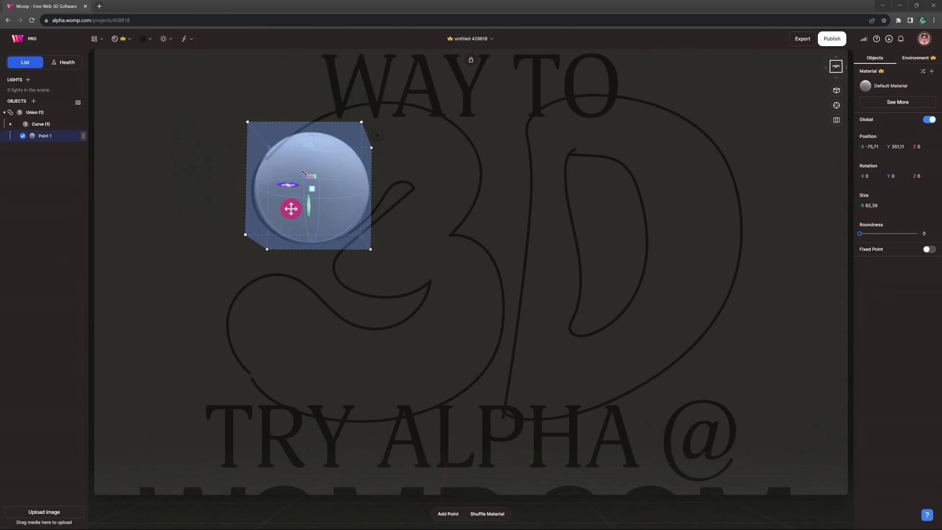
left_click_drag(291, 209, 306, 202)
key("ctrl+d")
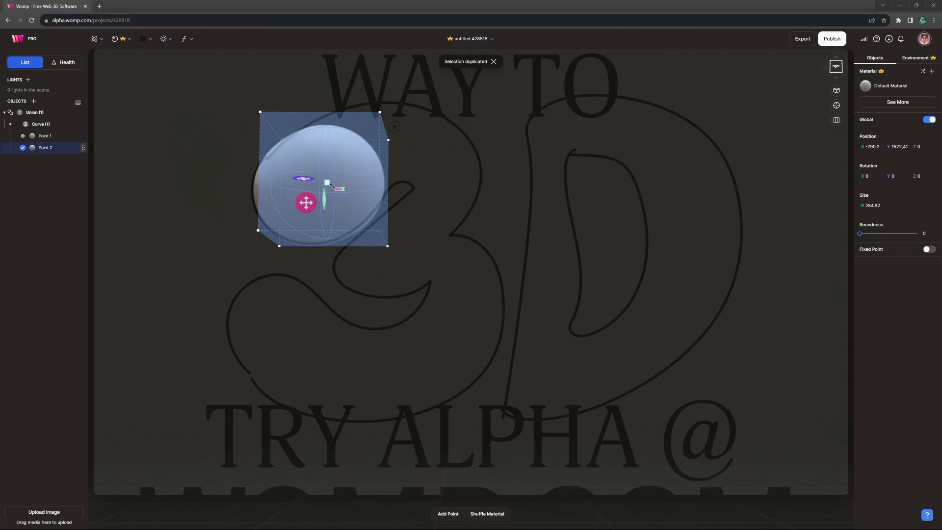
key("ctrl+d")
left_click_drag(306, 202, 322, 185)
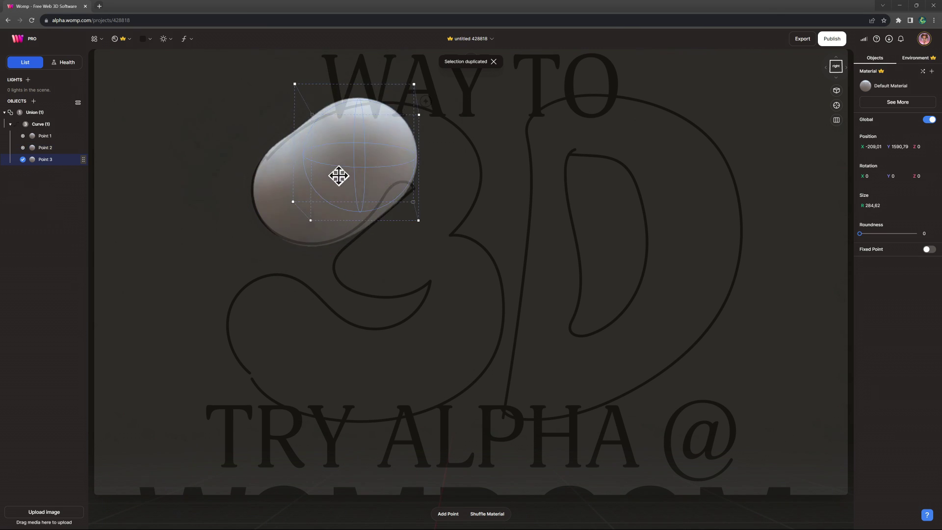
key("ctrl+d")
Add duplicated points around the 3's upper bend and back toward its middle, resizing them to fit the outline.
mouse_move(336, 175)
left_mouse_down()
mouse_move(368, 161)
mouse_move(412, 162)
mouse_move(432, 185)
mouse_move(425, 195)
left_mouse_up()
key("ctrl+d")
Extend the curve with duplicated points through the 3's middle and down the right side of its lower bowl.
key("ctrl+d")
left_click_drag(480, 217, 471, 207)
left_click_drag(425, 199, 406, 241, "alt")
left_click_drag(458, 254, 448, 242)
mouse_move(416, 233)
left_mouse_down("alt")
mouse_move(347, 280)
mouse_move(377, 288)
mouse_move(432, 265)
mouse_move(505, 304)
left_mouse_up("alt")
key("ctrl+d")
key("ctrl+d")
key("ctrl+d")
key("ctrl+d")
left_click_drag(449, 294, 440, 342, "alt")
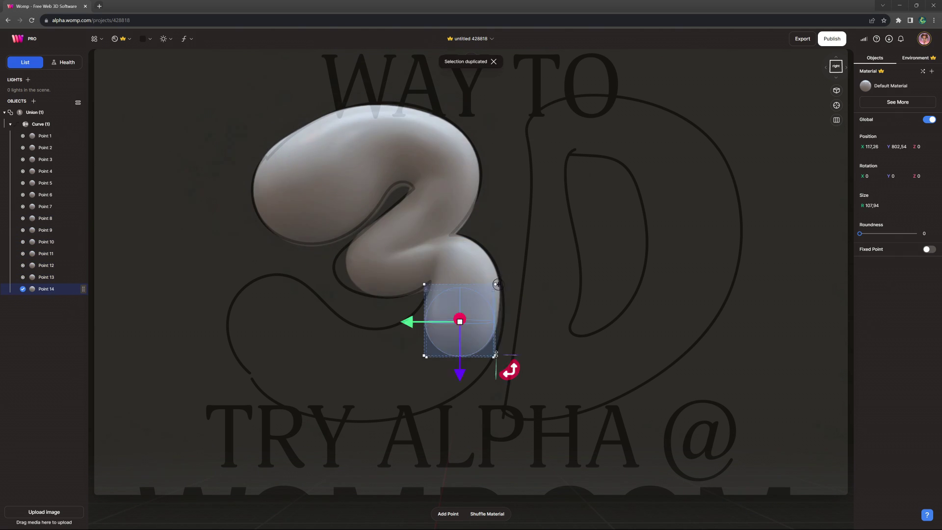
Continue the duplicated points around the lower bowl to the 3's lower-left end, enlarging them to fill the outline.
left_click_drag(495, 357, 508, 369)
left_click_drag(440, 342, 417, 374, "alt")
left_click_drag(417, 373, 375, 394, "alt")
left_click_drag(376, 393, 294, 383, "alt")
left_click_drag(358, 403, 365, 410)
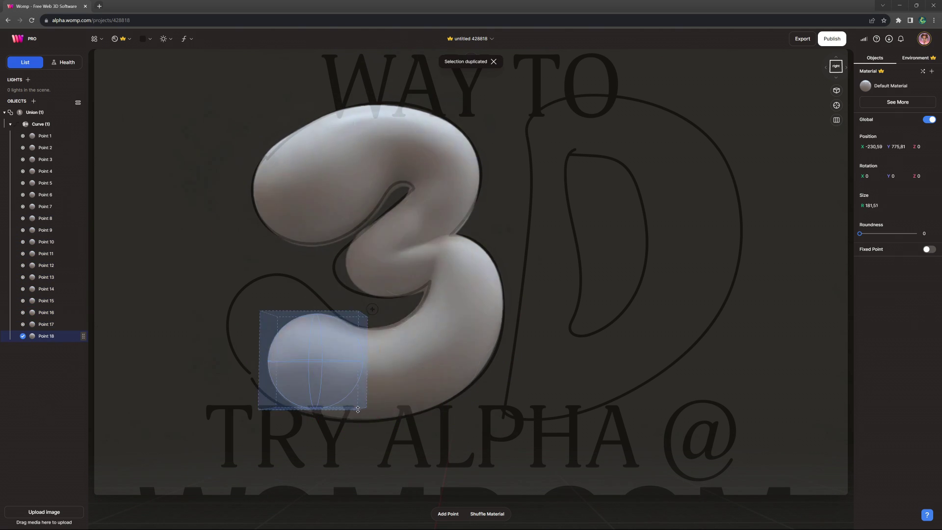
left_click_drag(305, 389, 260, 351, "alt")
left_click(311, 373)
Refine the size and placement of the points in the 3's upper bowl to match the reference outline.
left_click(57, 136)
left_click_drag(362, 249, 365, 251)
left_click(343, 182)
left_click_drag(381, 241, 387, 245)
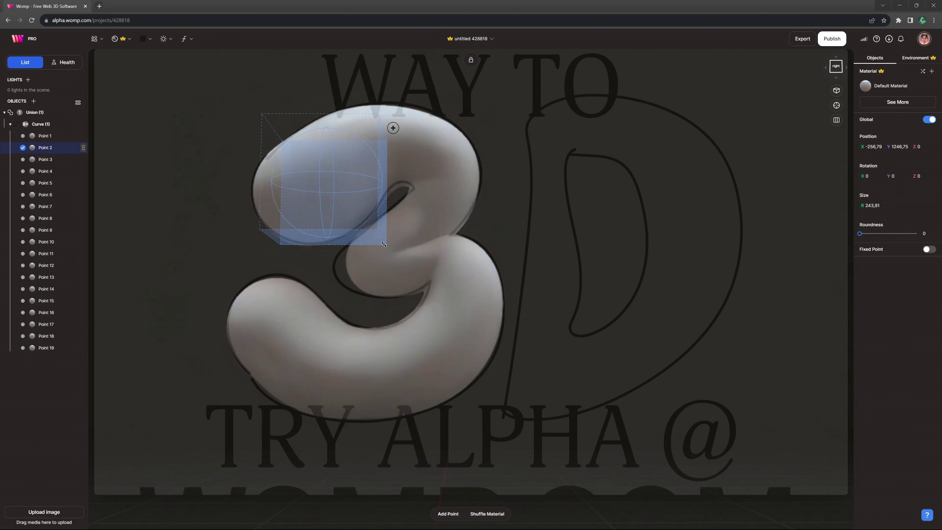
left_click(334, 173)
left_click(412, 162)
left_click(417, 177)
left_click(444, 182)
left_click(441, 206)
Refine the points in the 3's middle nub and lower bowl, pulling the middle end out to the traced edge.
left_click(400, 240)
left_click_drag(349, 284, 324, 294)
left_click(400, 265)
left_click(446, 249)
left_click_drag(444, 294, 447, 297)
left_click(414, 374)
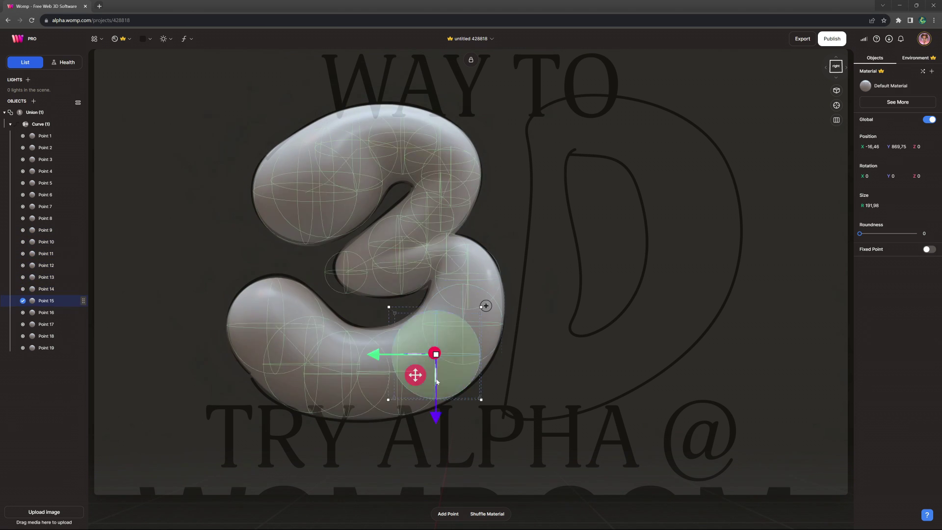
left_click(378, 392)
left_click(345, 387)
left_click(314, 385)
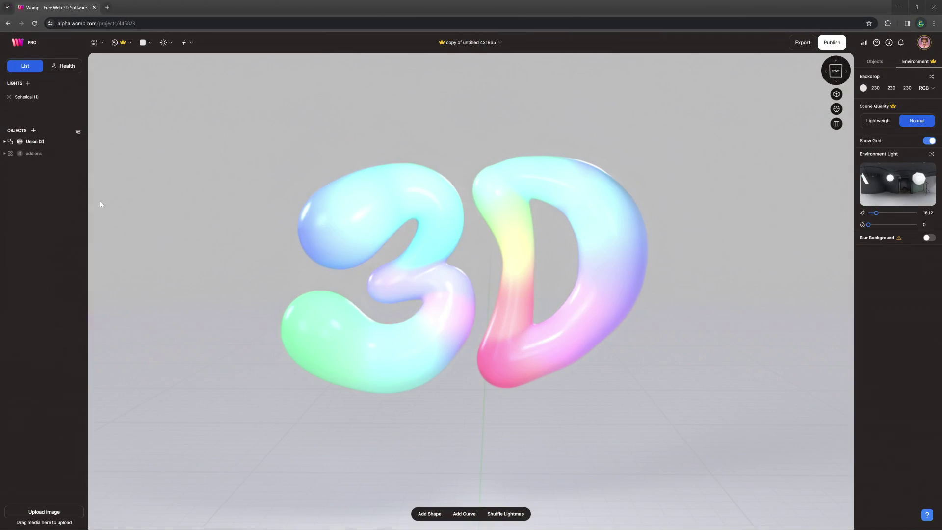
Add a sphere to the lettering's union and make it a Stain about 387 in diameter that covers both letters.
left_click(59, 145)
left_click(96, 42)
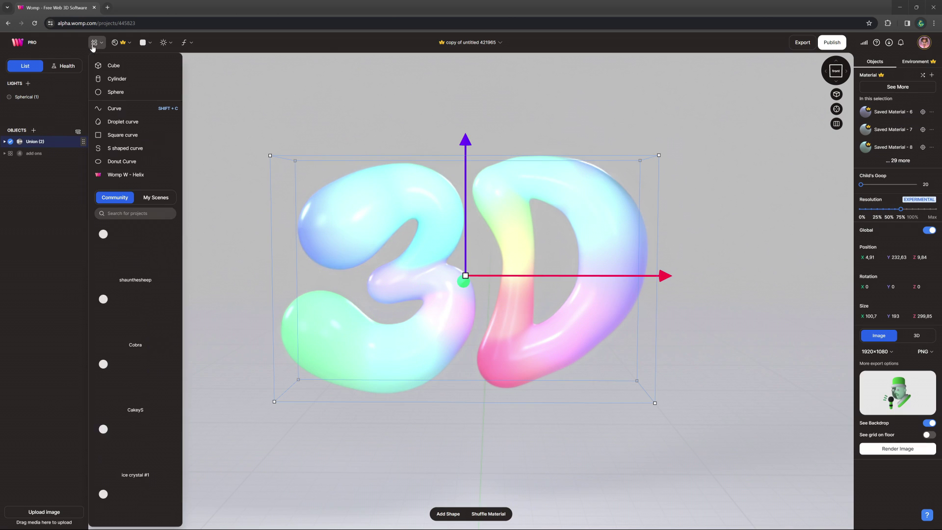
left_click(129, 91)
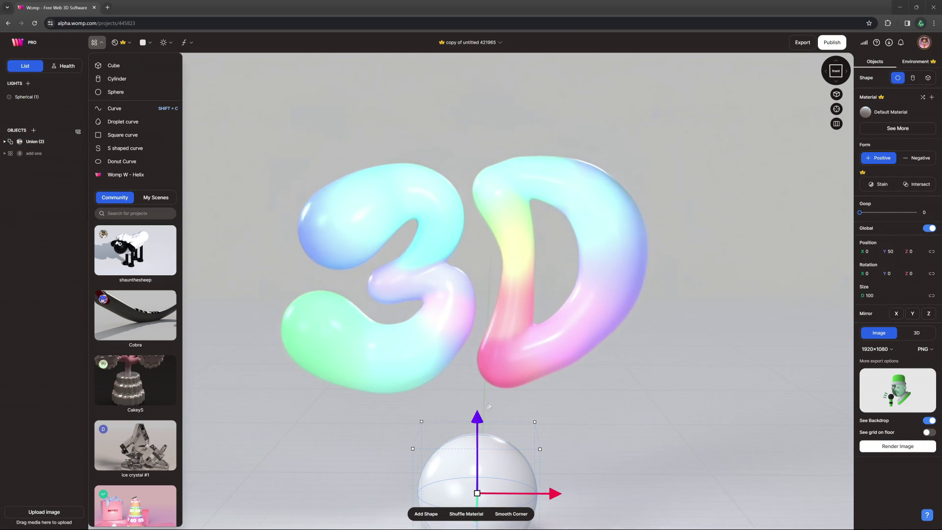
left_click_drag(479, 406, 557, 244)
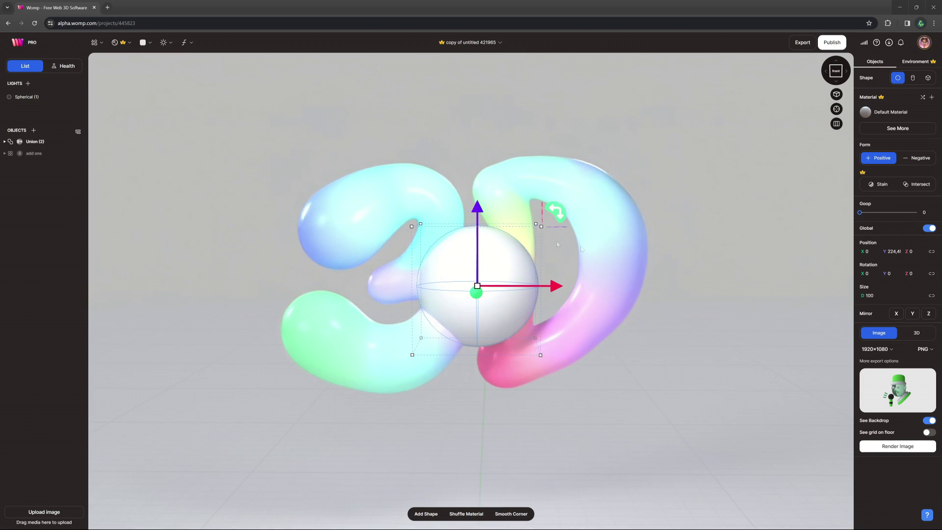
left_click(881, 185)
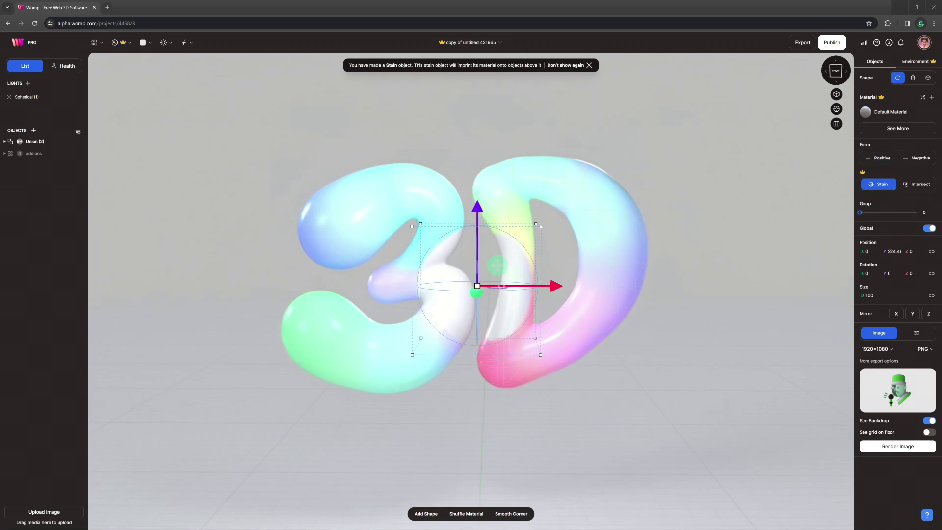
left_click_drag(540, 354, 736, 468)
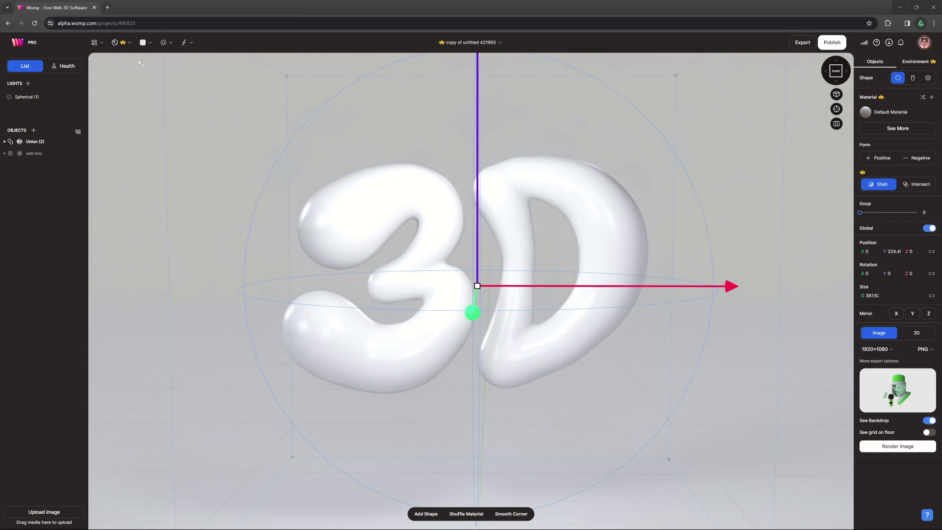
Apply the Grain material from the Misc category to the stain sphere.
left_click(117, 44)
scroll(114, 208, "down", 10)
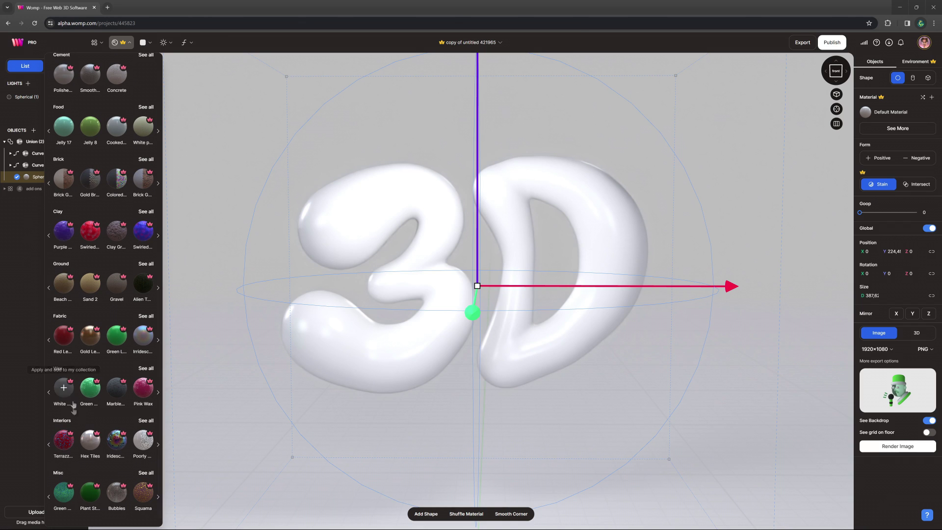
left_click(147, 473)
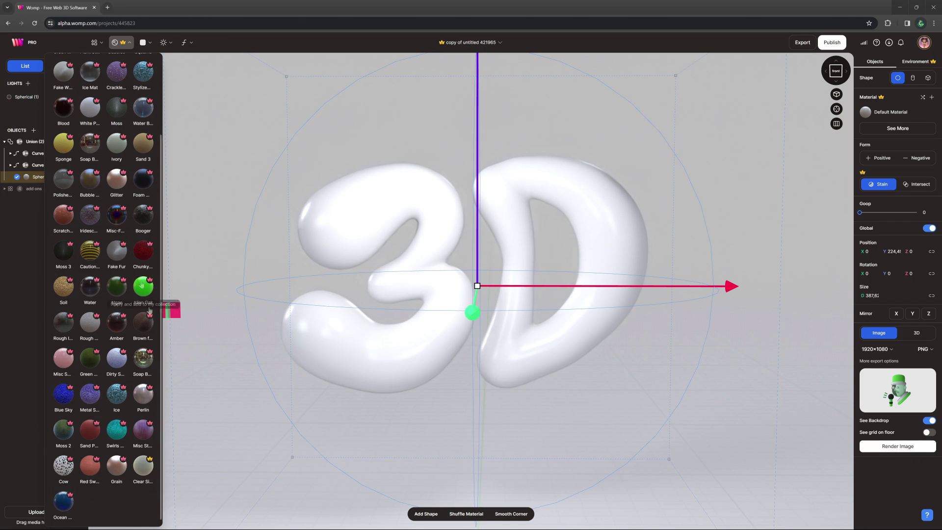
scroll(93, 319, "down", 2)
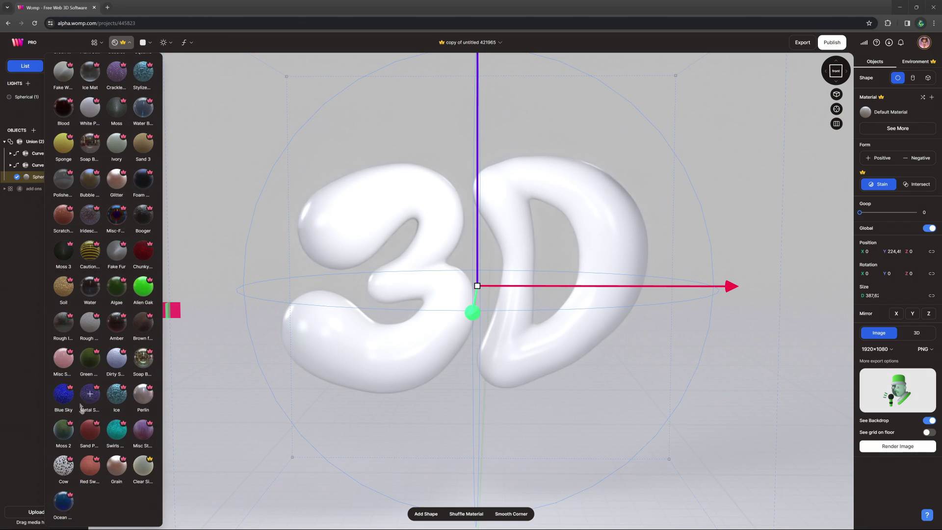
left_click(118, 470)
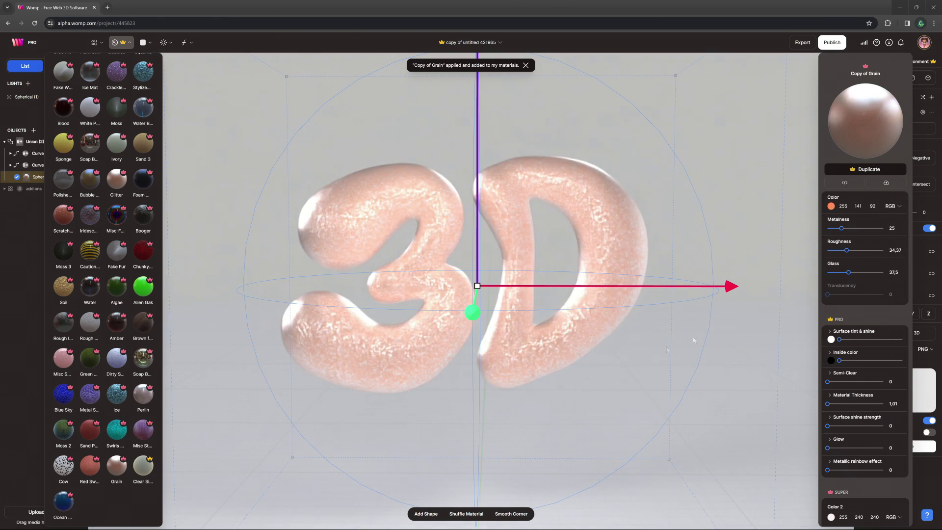
Set the Grain copy's metalness to about 78, roughness 22, glass 75, material thickness 1.65, metallic rainbow effect 100 and texture scale 0.59.
left_click_drag(840, 228, 853, 293)
scroll(864, 342, "down", 2)
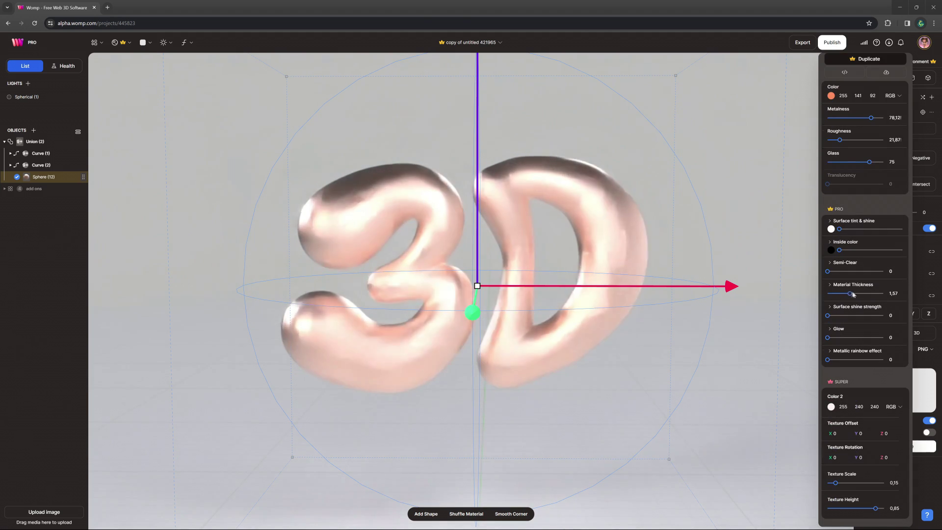
left_click_drag(832, 361, 884, 363)
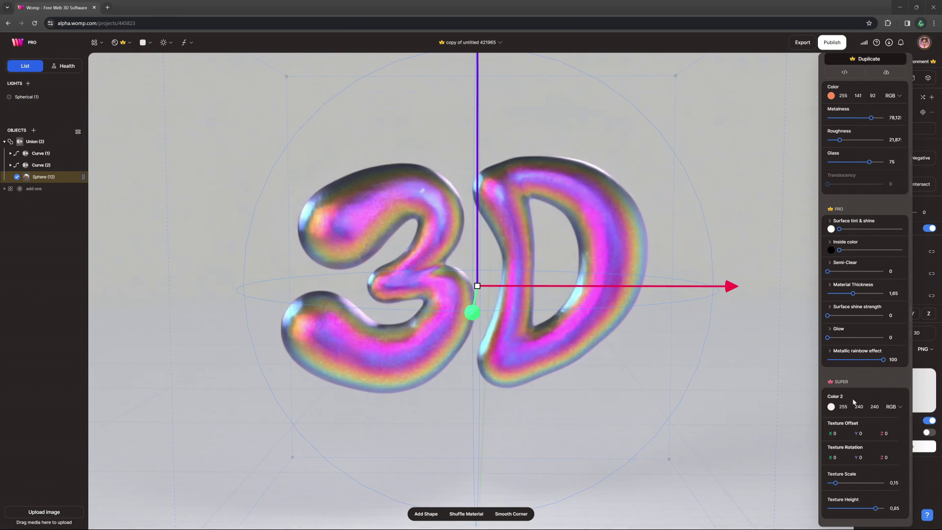
scroll(863, 422, "down", 1)
left_click_drag(836, 479, 846, 480)
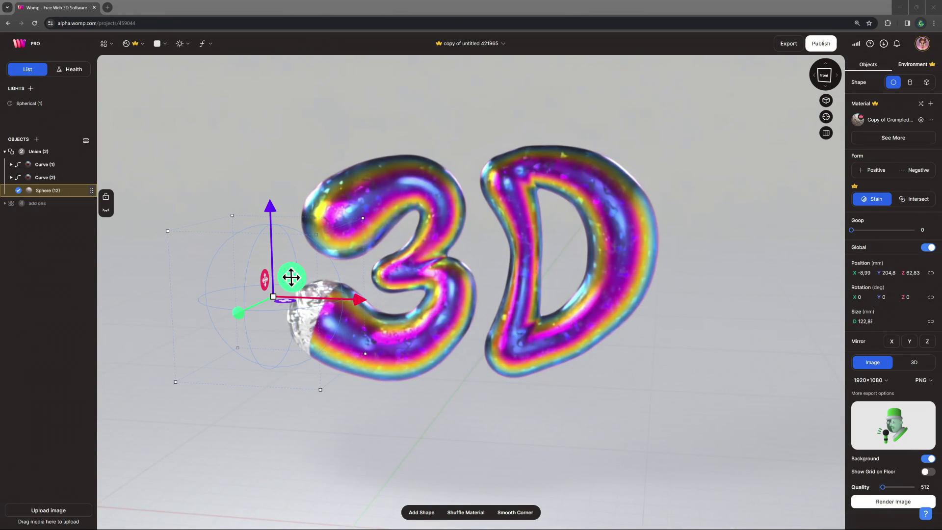
Move the crumpled-material stain sphere over the 3's upper bowl, set its goop to 290, and give it the metallic Gold Leaf material.
left_click_drag(291, 277, 428, 283)
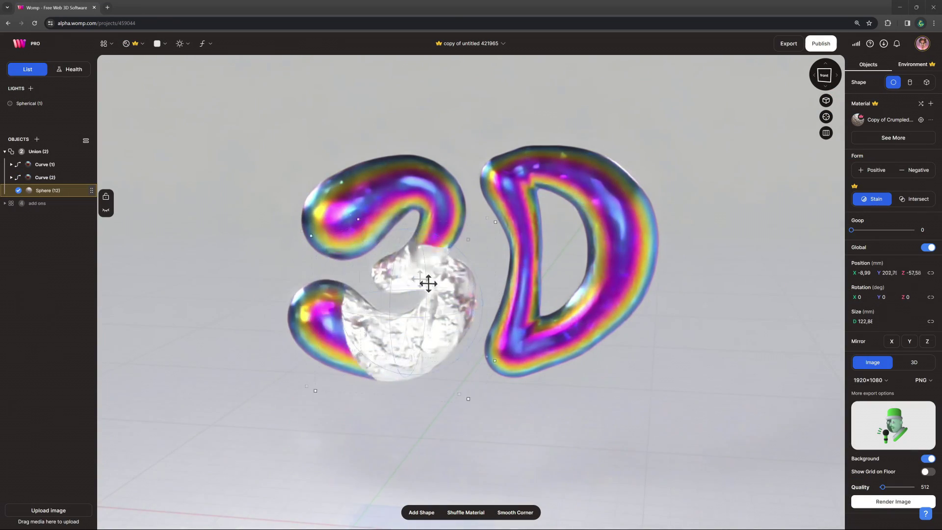
left_click_drag(350, 199, 375, 201)
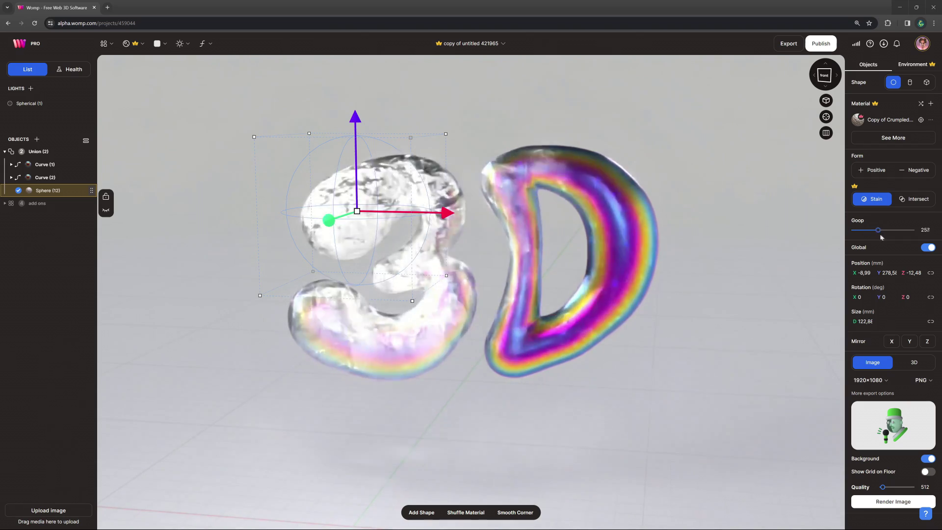
left_click(129, 43)
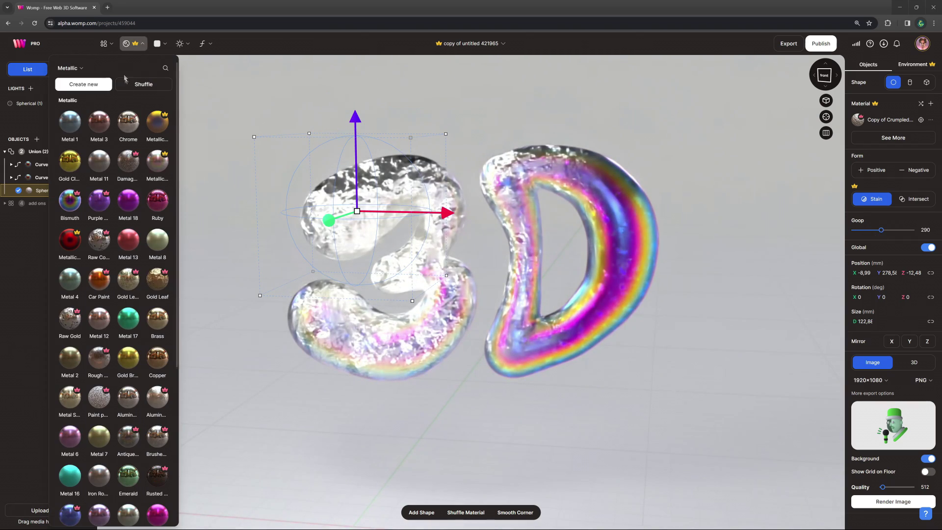
left_click(156, 279)
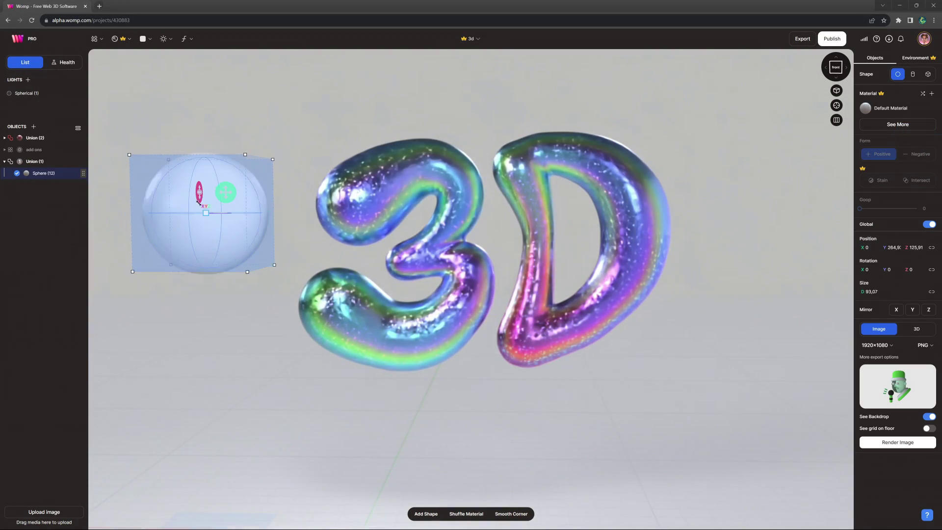
Duplicate the sphere beside the 3 into two smaller ones, blending the nearer copy into it with goop 42.
left_click_drag(226, 192, 290, 231, "alt")
left_click_drag(239, 209, 346, 226)
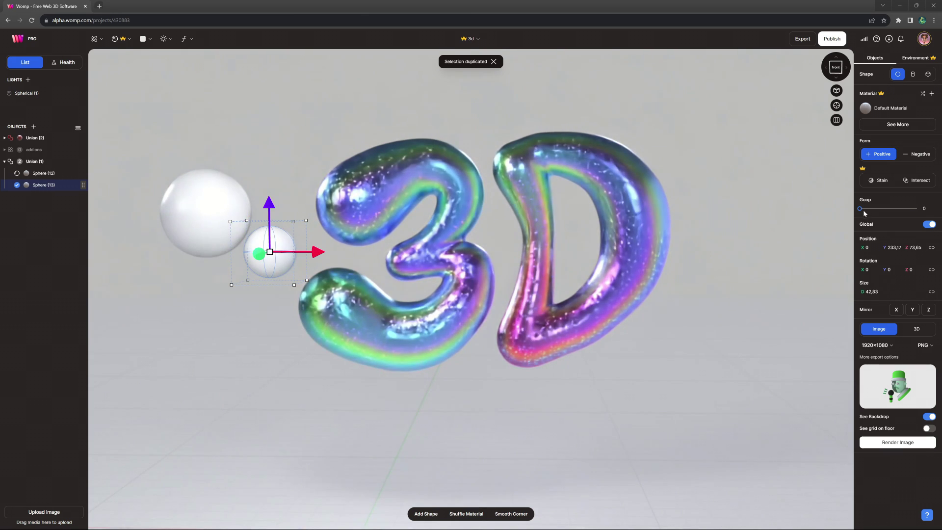
left_click_drag(868, 212, 871, 212)
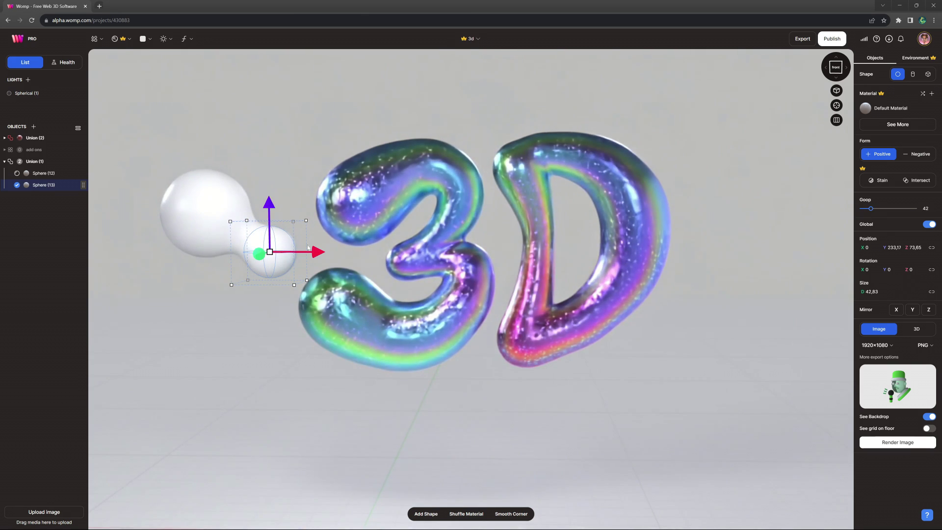
left_click_drag(289, 232, 243, 285, "alt")
Place a cylinder about 70 in diameter and 118 high above the white spheres and tilt it.
left_click_drag(228, 167, 273, 151)
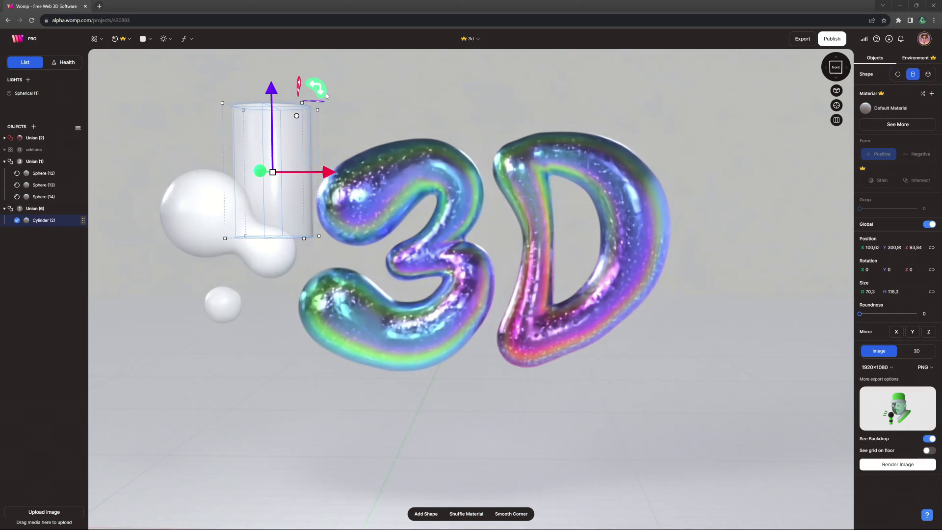
left_click_drag(326, 93, 346, 110)
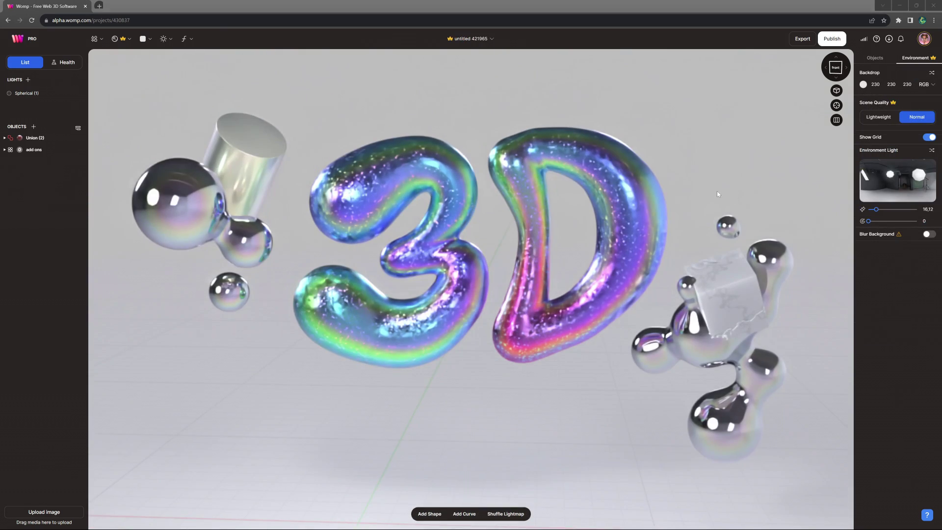
Export the scene as a 4K 3840 × 2160 PNG without background or floor grid, at quality 768.
mouse_move(706, 190)
left_mouse_down()
mouse_move(732, 181)
mouse_move(707, 155)
mouse_move(702, 195)
left_mouse_up()
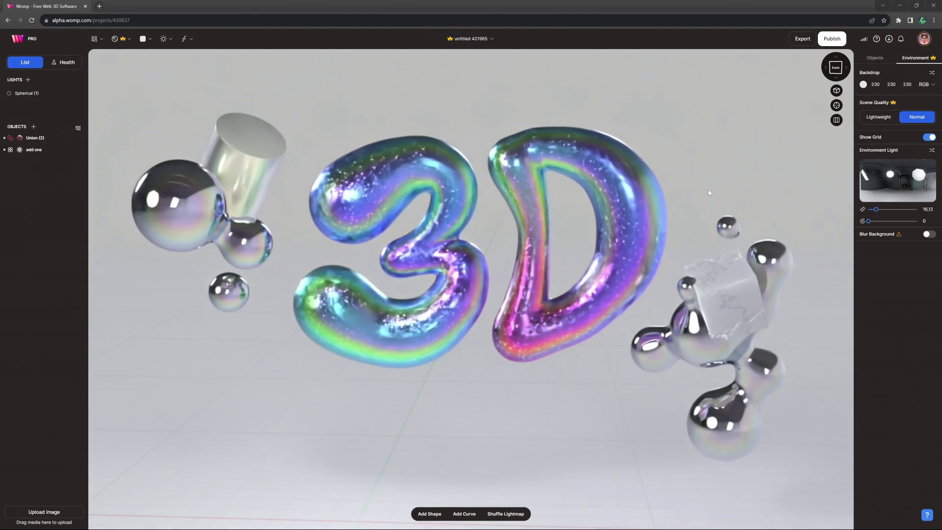
left_click(803, 40)
left_click(801, 60)
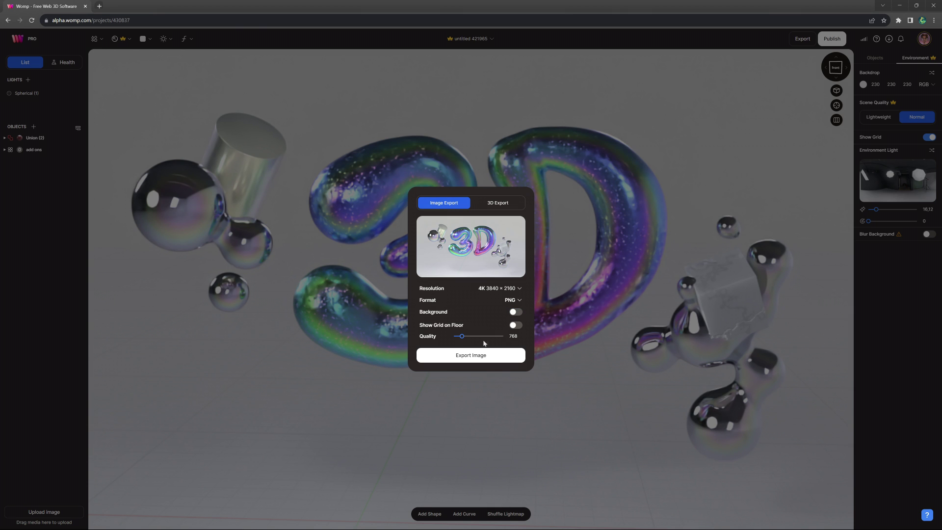
left_click(472, 356)
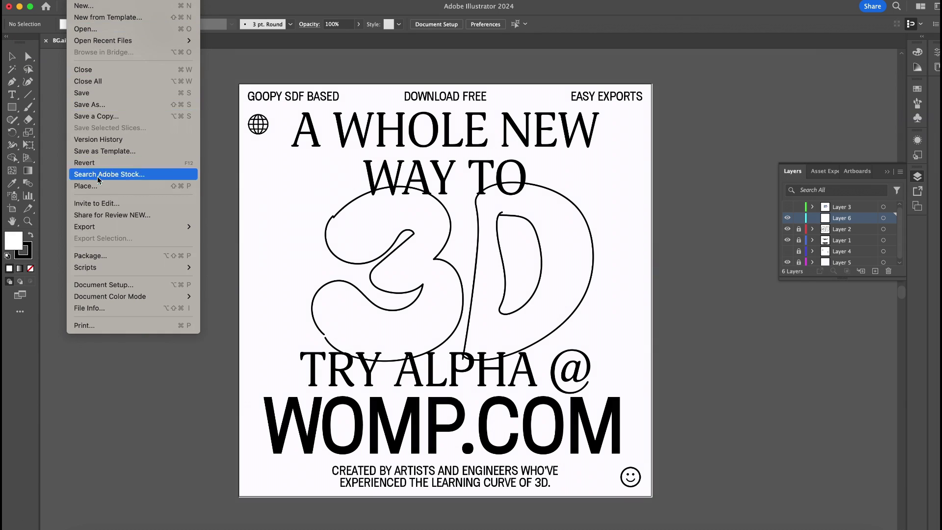
Switch to Illustrator and place the exported 3D render on Layer 6 of the BG.ai poster.
left_click(98, 185)
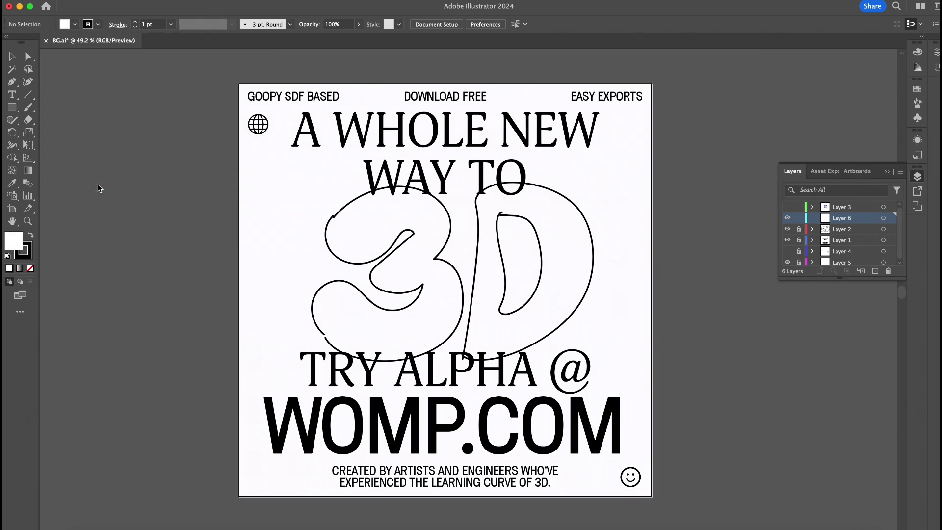
left_click(386, 137)
key("Return")
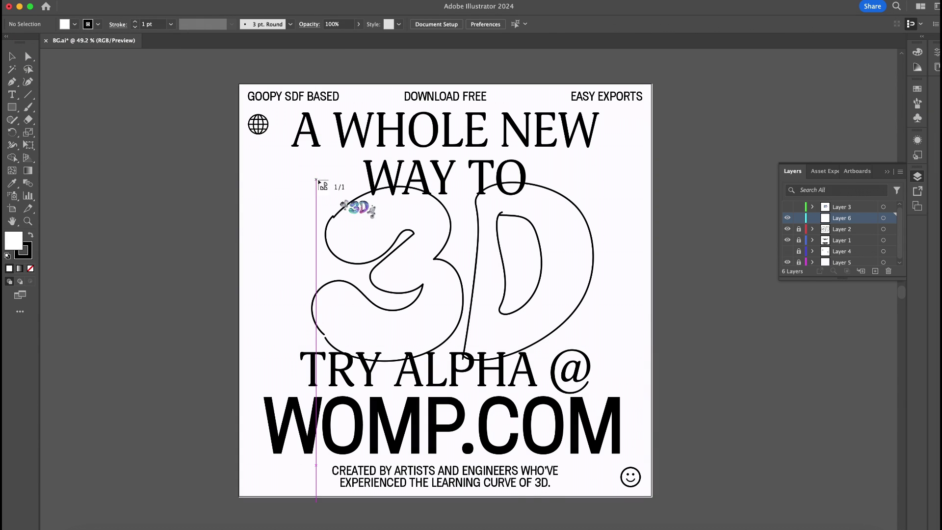
left_click(280, 149)
Scale and position the placed render so its lettering covers the traced 3D outline.
key("s")
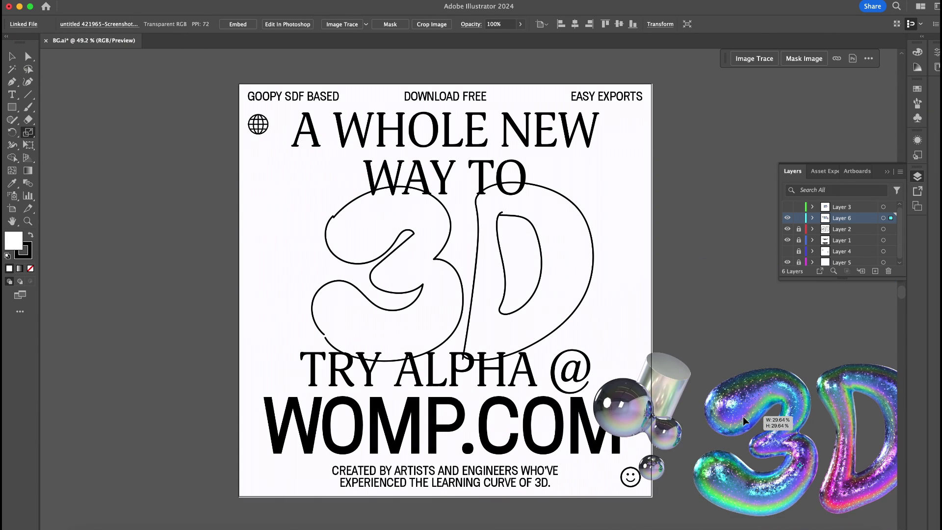
mouse_move(744, 421)
left_mouse_down("shift")
mouse_move(505, 245)
mouse_move(412, 236)
mouse_move(387, 222)
left_mouse_up("shift")
key("v")
key("s")
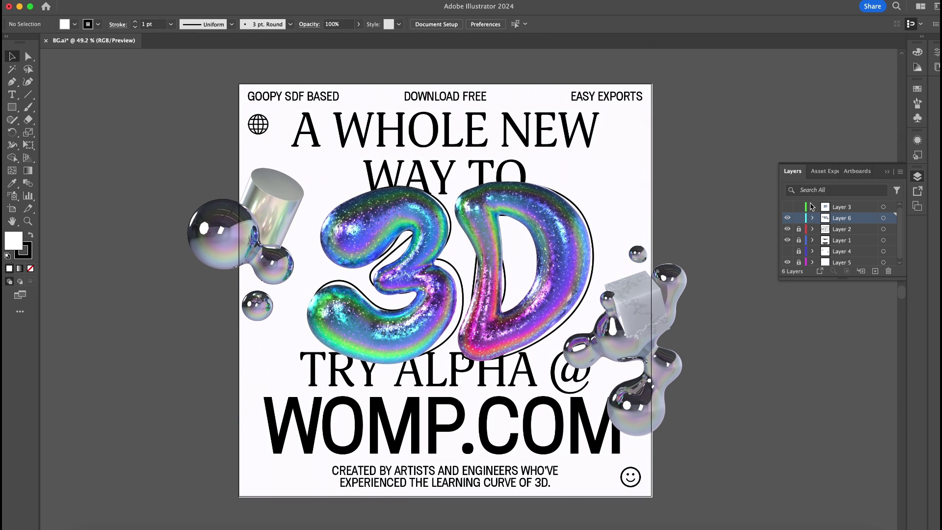
left_click_drag(422, 304, 455, 327)
key("v")
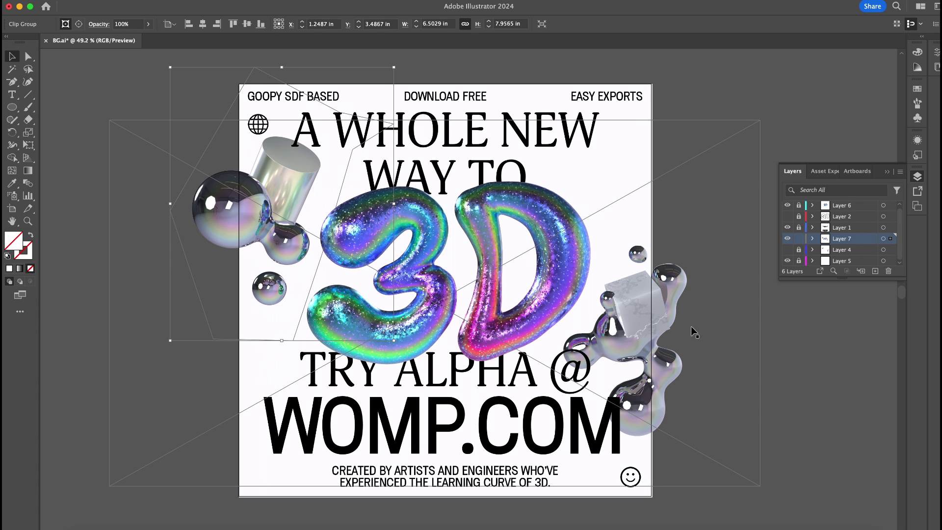
Fill the background rectangle on Layer 8 with a linear gradient and recolour its black end stop to blue 389fff.
left_click(790, 387)
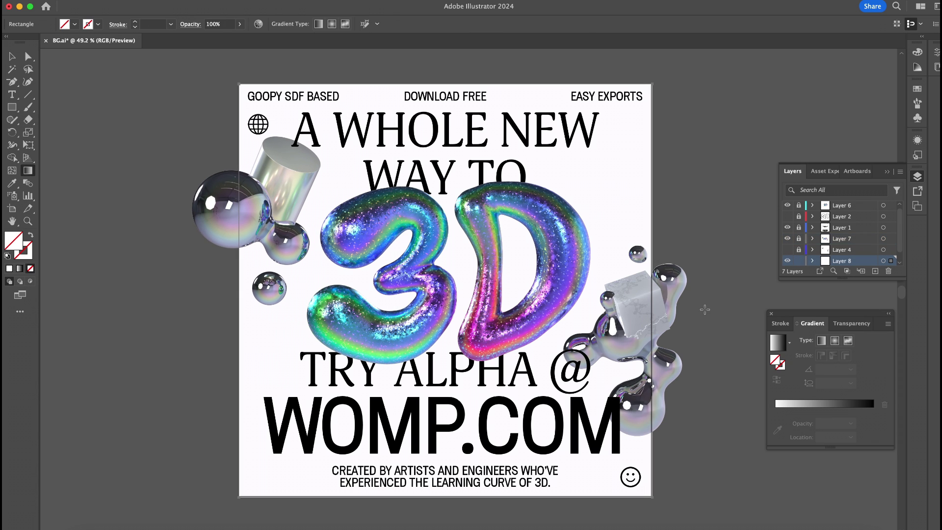
left_click(778, 350)
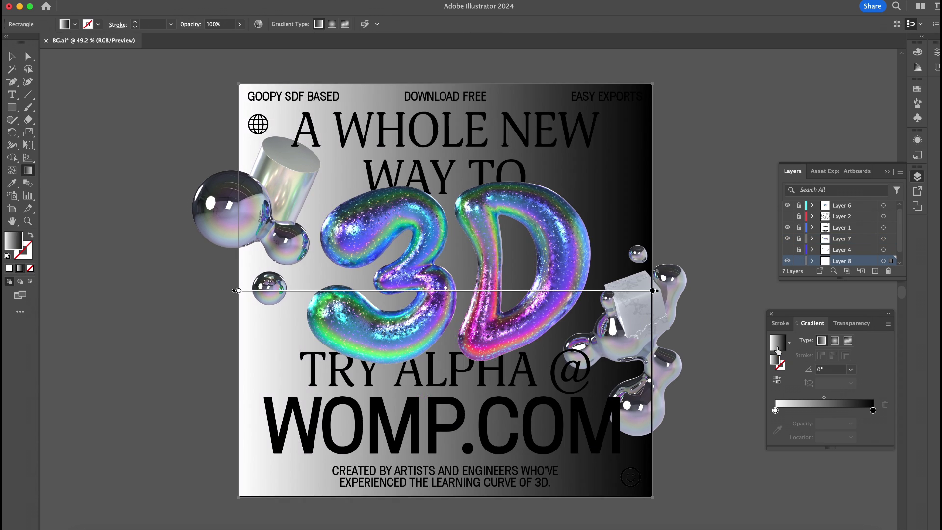
double_click(873, 410)
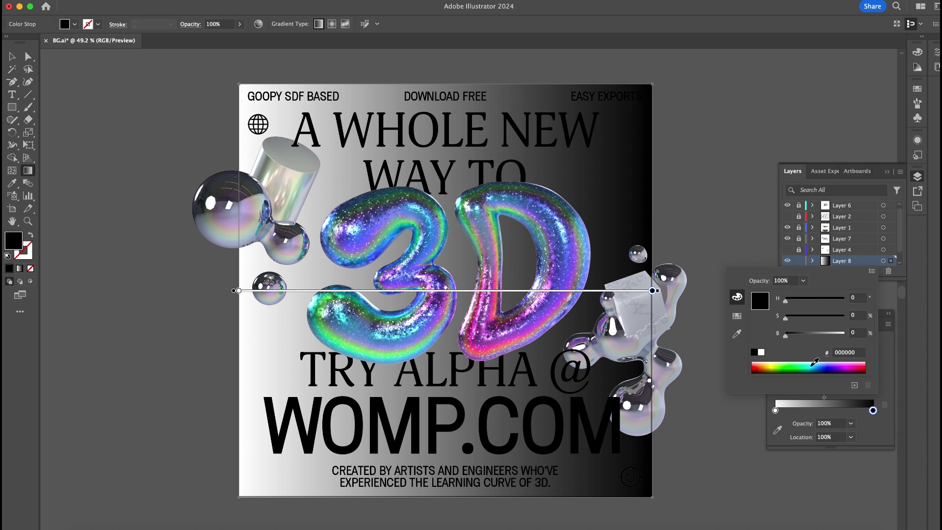
left_click(812, 365)
mouse_move(819, 303)
left_mouse_down()
mouse_move(829, 328)
mouse_move(820, 302)
left_mouse_up()
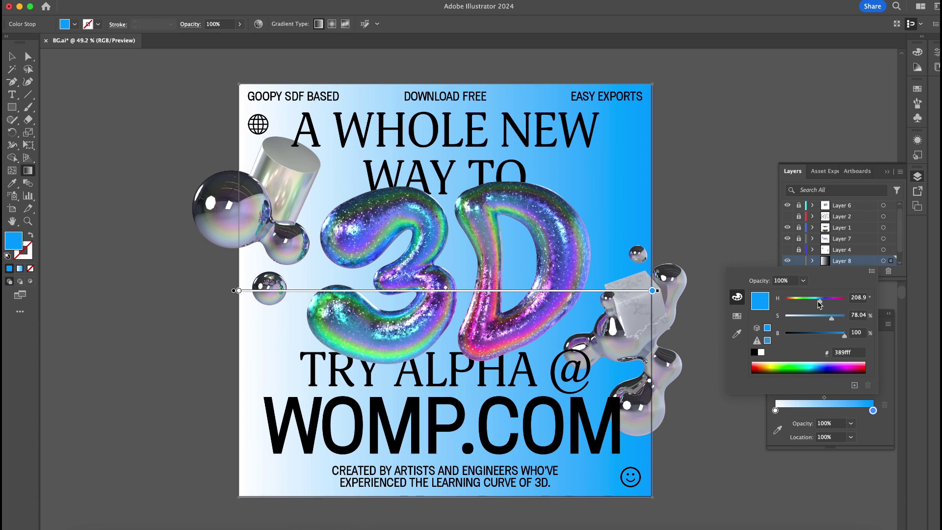